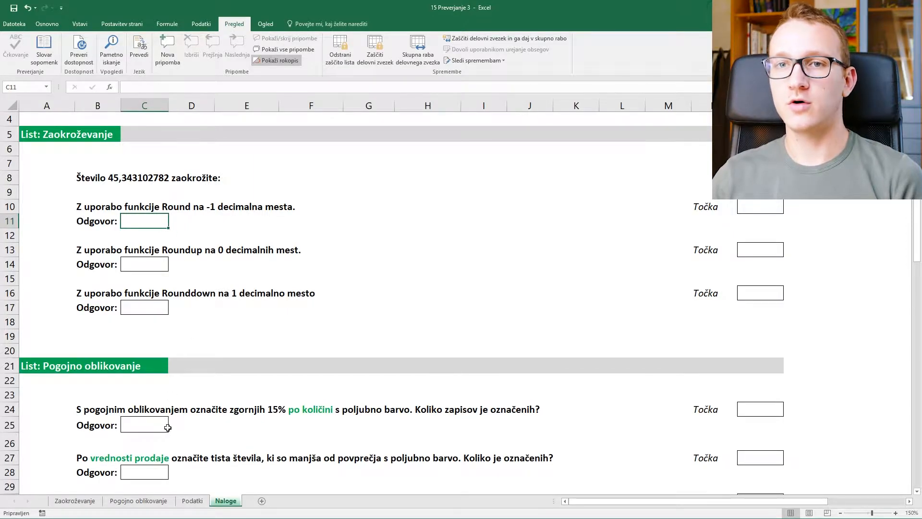
On the Zaokroževanje sheet, enter =ROUND(B3;C3) in D3 to round the first number to -1 decimal places.
click(88, 501)
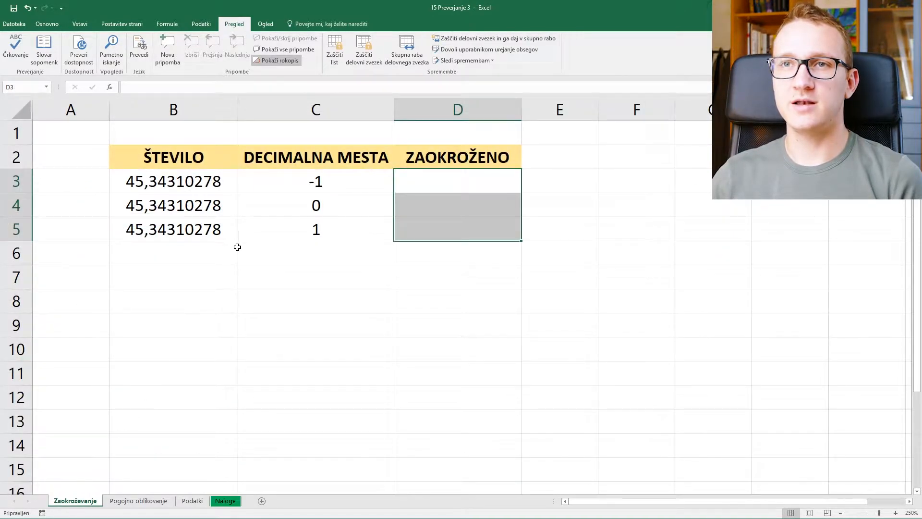
click(427, 187)
text(=)
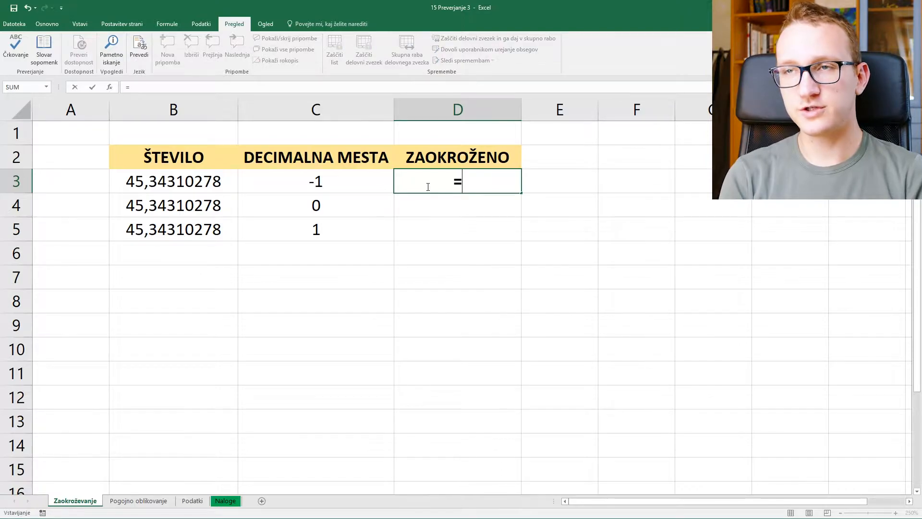
text(round()
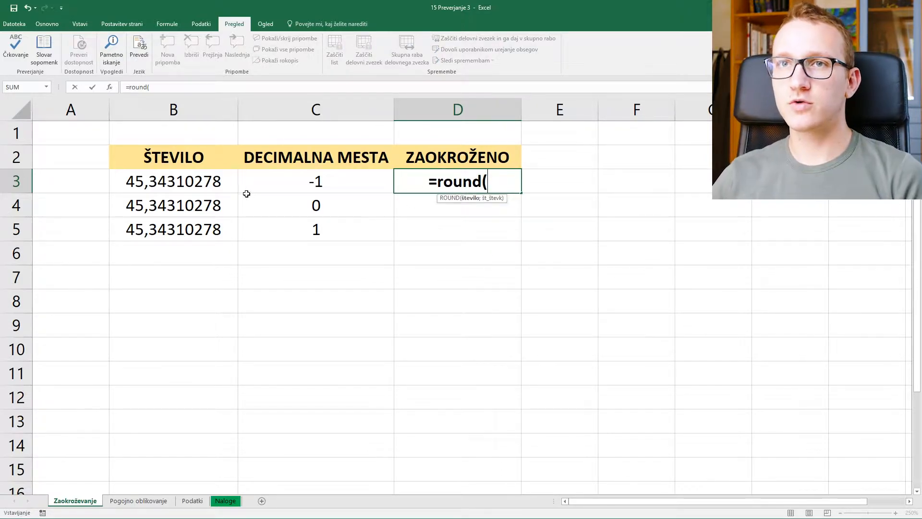
click(217, 183)
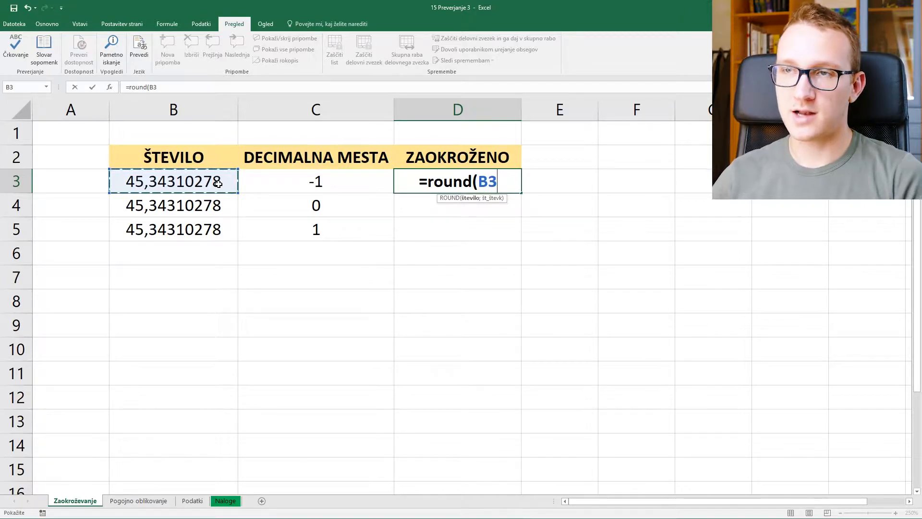
text(;)
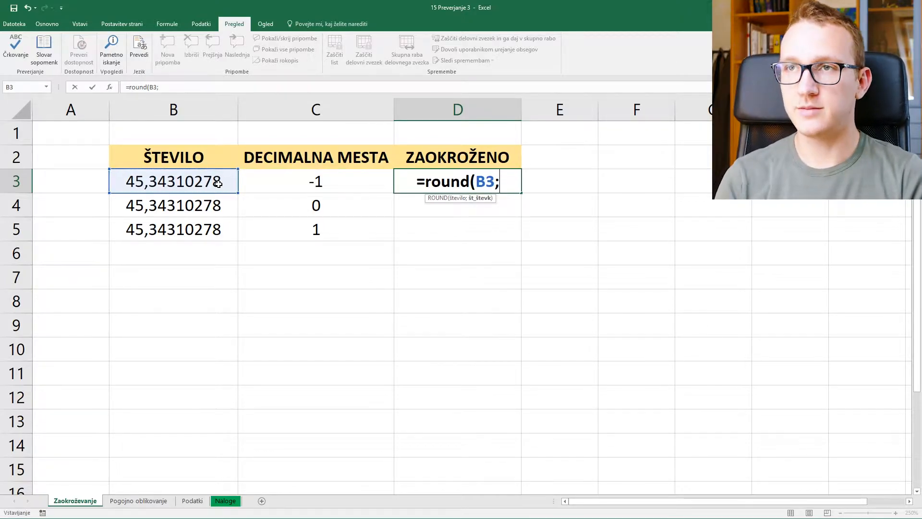
click(327, 182)
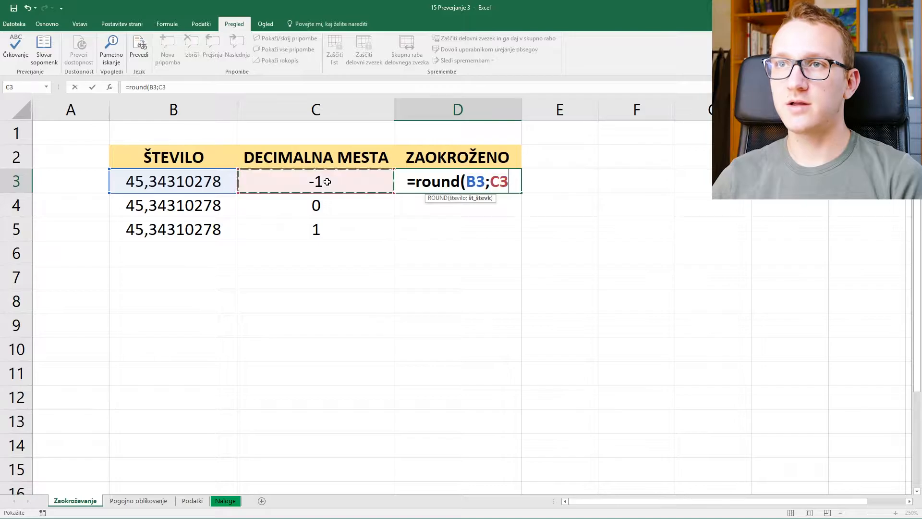
text())
key(Return)
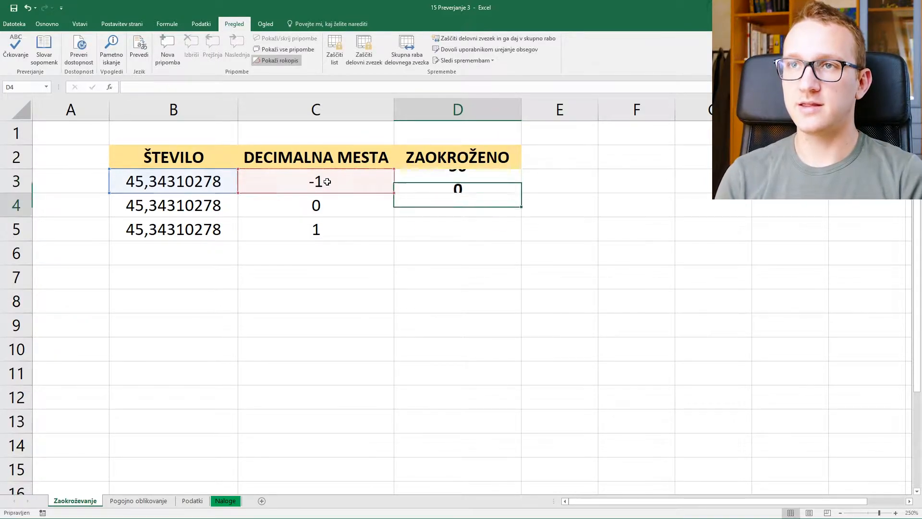
Record 50 as the answer to the Round task in C11 on the Naloge sheet.
click(458, 185)
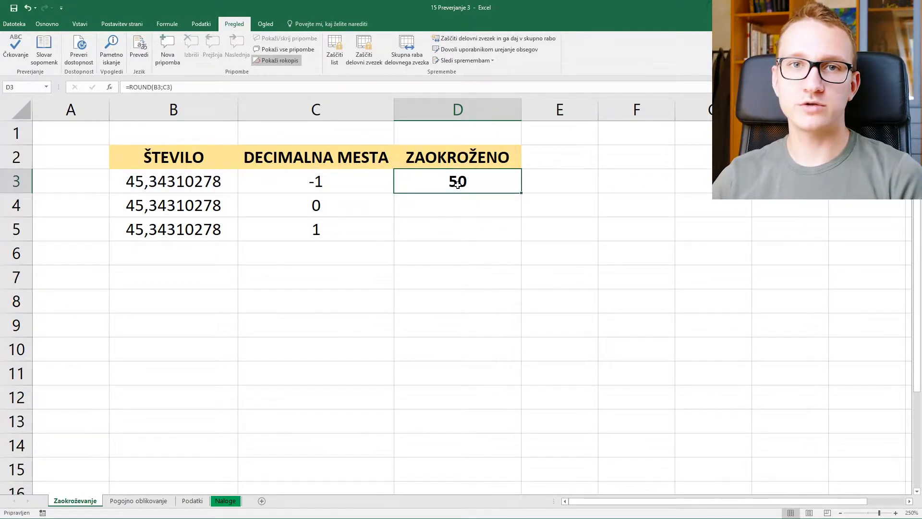
click(223, 501)
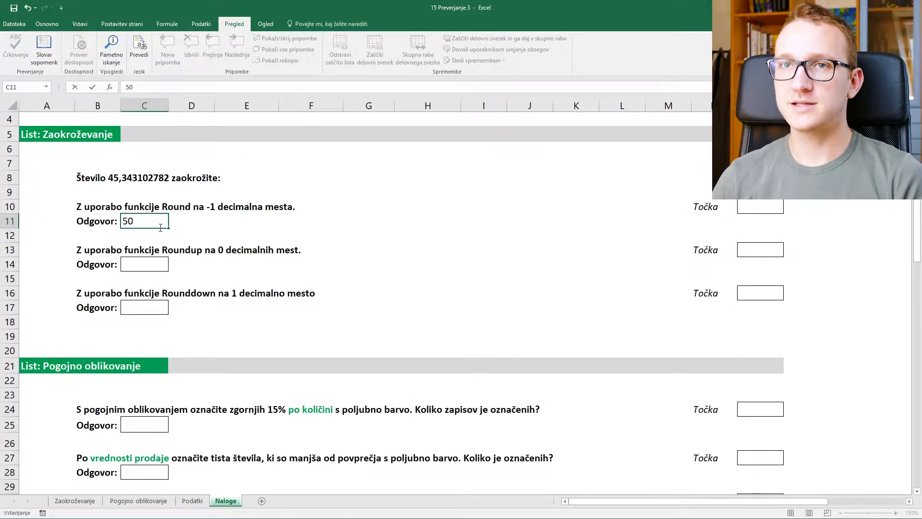
key(Return)
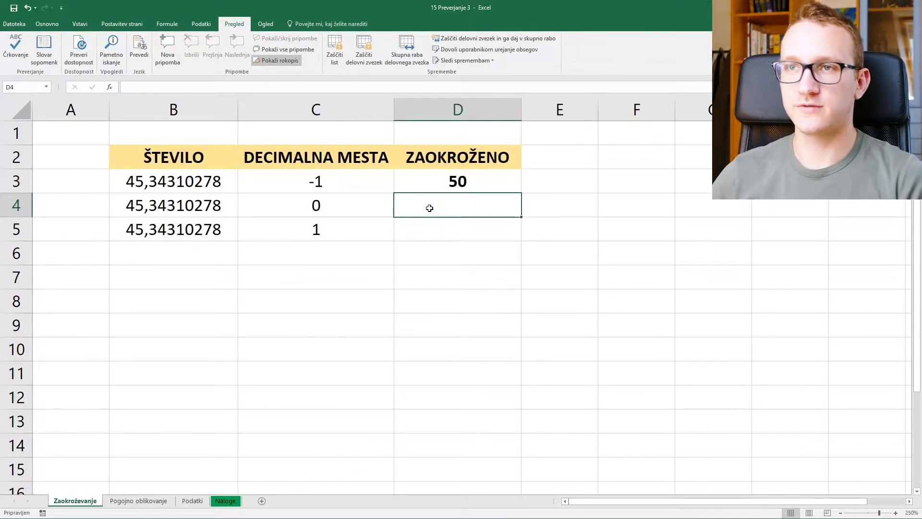
On the Zaokroževanje sheet, enter =ROUNDUP(B4;C4) in D4 to round the second number up to 0 decimal places.
text(=rou)
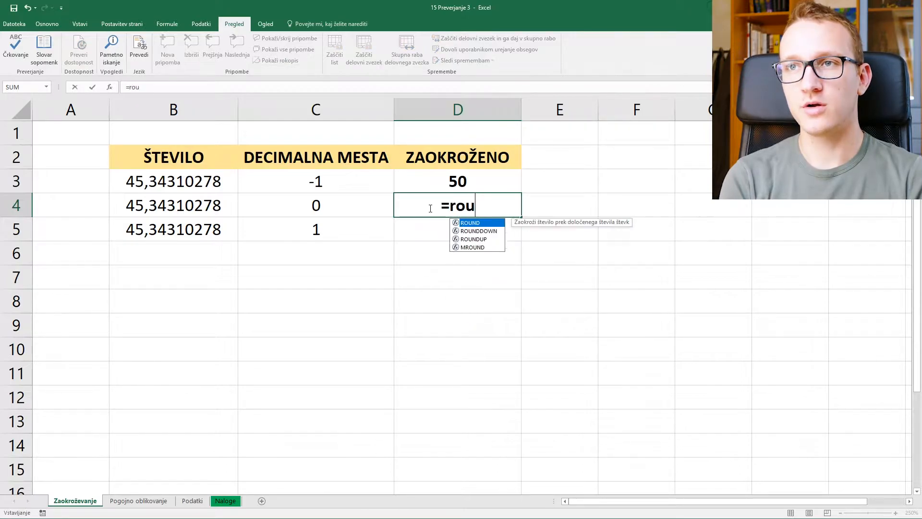
text(ndup()
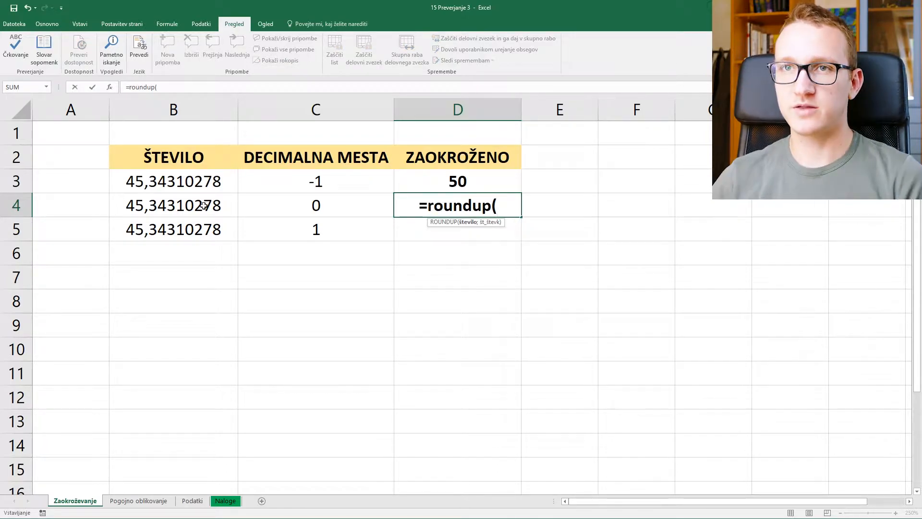
click(204, 205)
text(;)
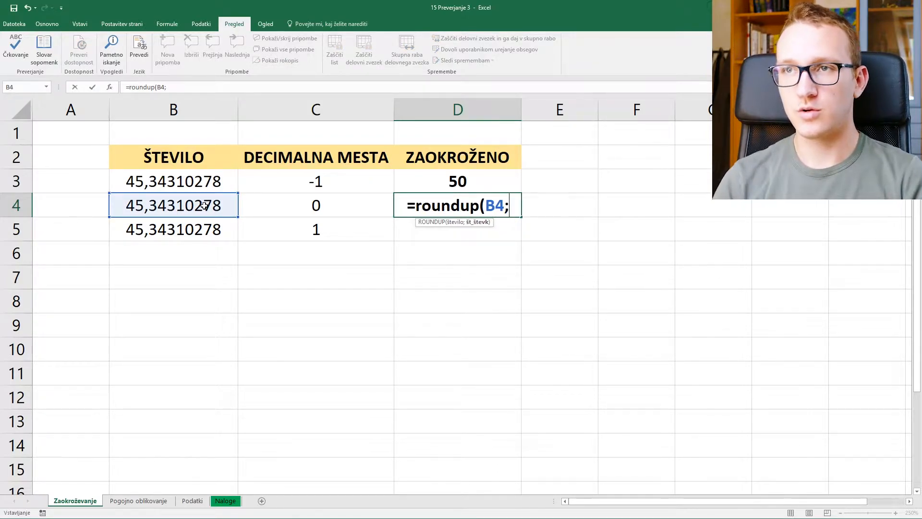
click(334, 203)
text())
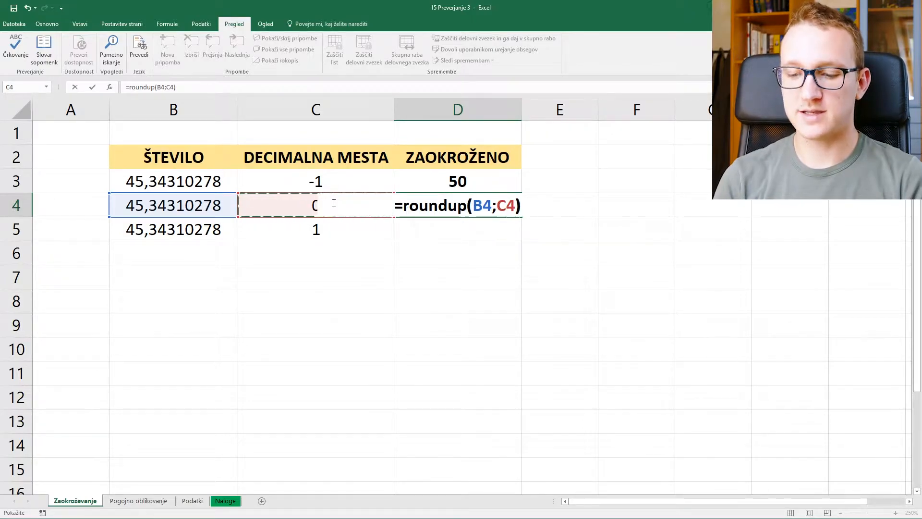
key(Return)
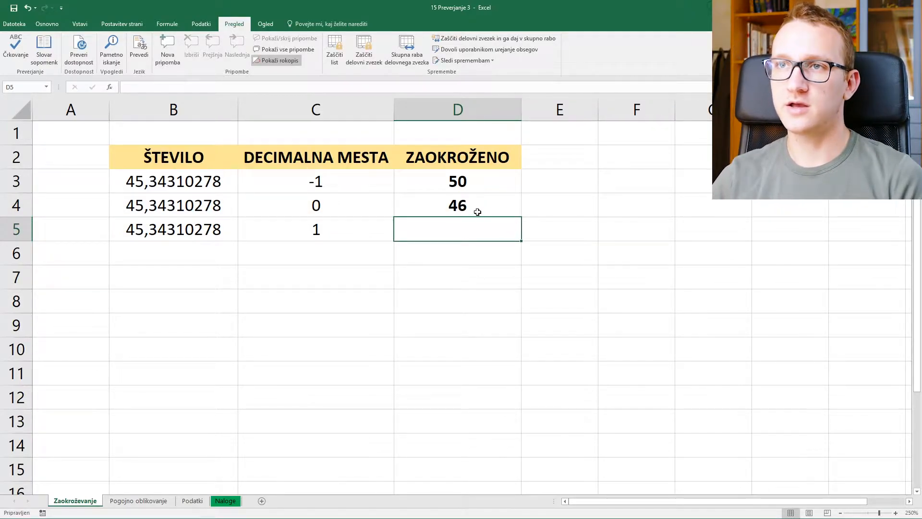
Record 46 as the answer to the Roundup task in C14 on the Naloge sheet.
click(225, 501)
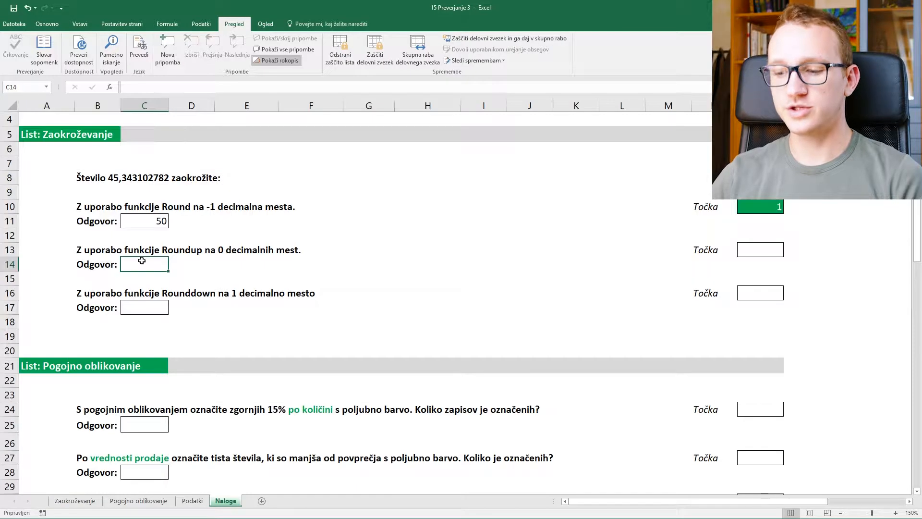
text(46)
key(Return)
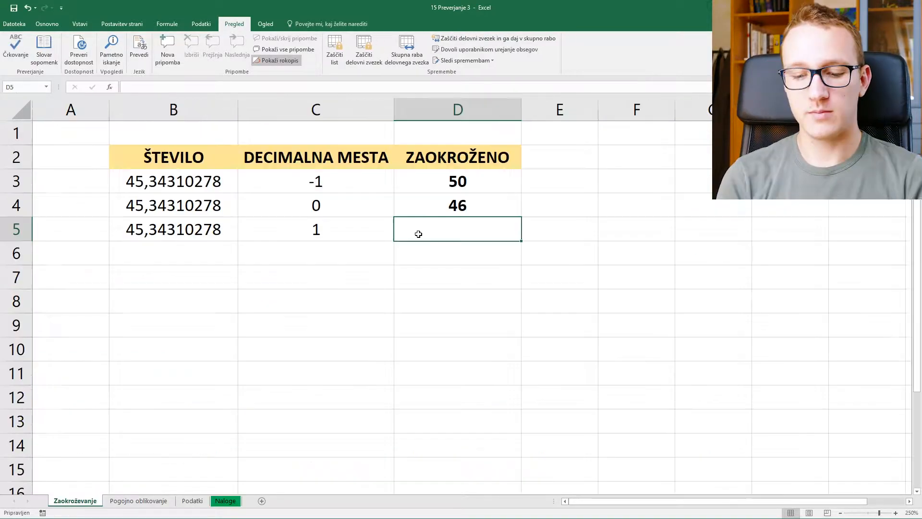
On the Zaokroževanje sheet, enter =ROUNDDOWN(B5;C5) in D5 to round the third number down to 1 decimal place.
text(=)
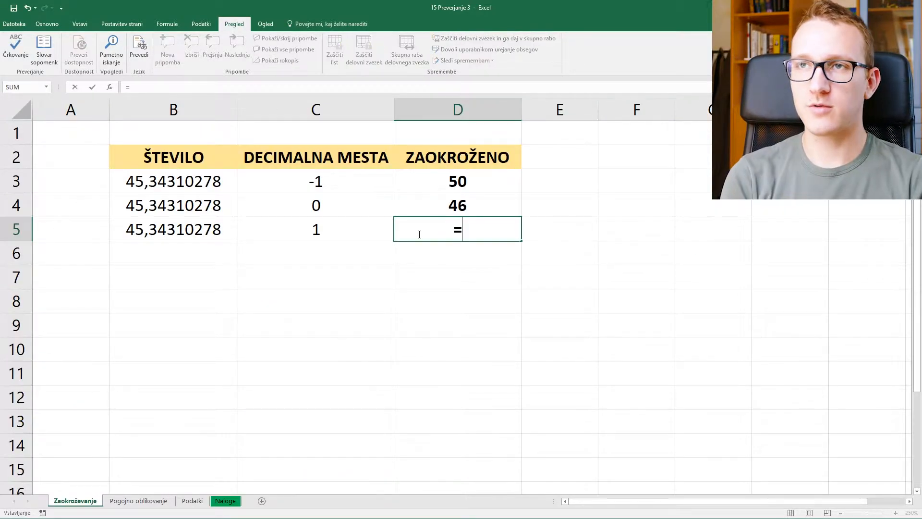
text(rounddown)
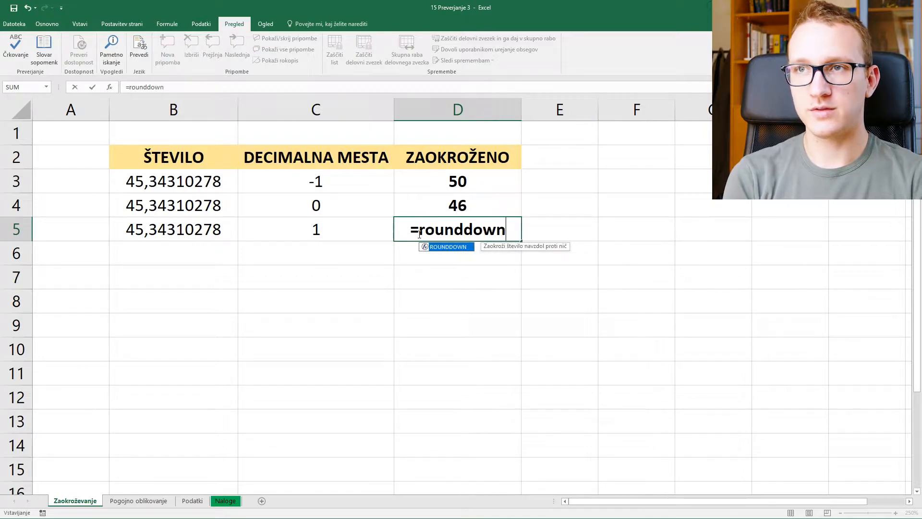
text(()
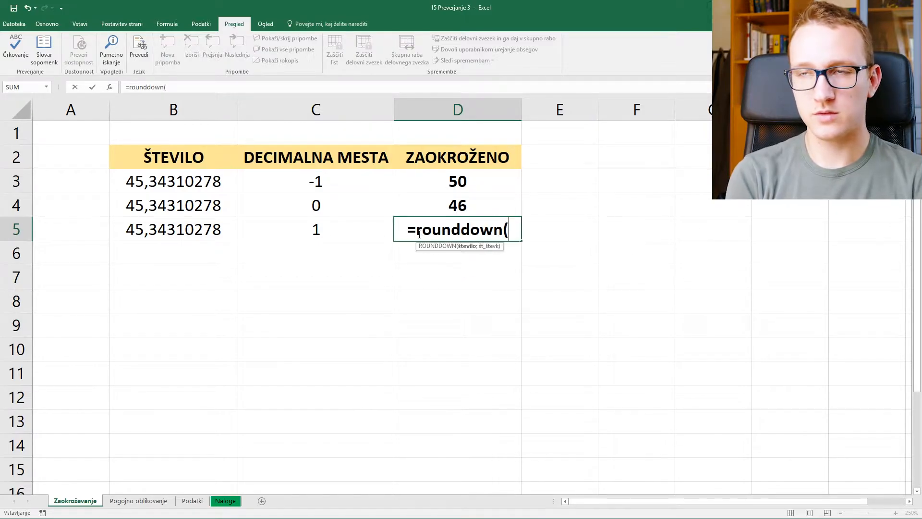
click(155, 227)
text(;)
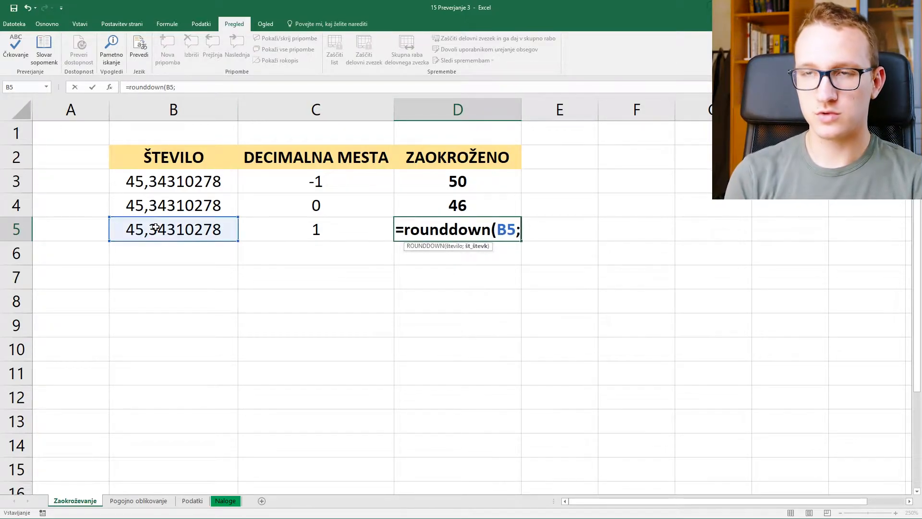
click(265, 235)
text())
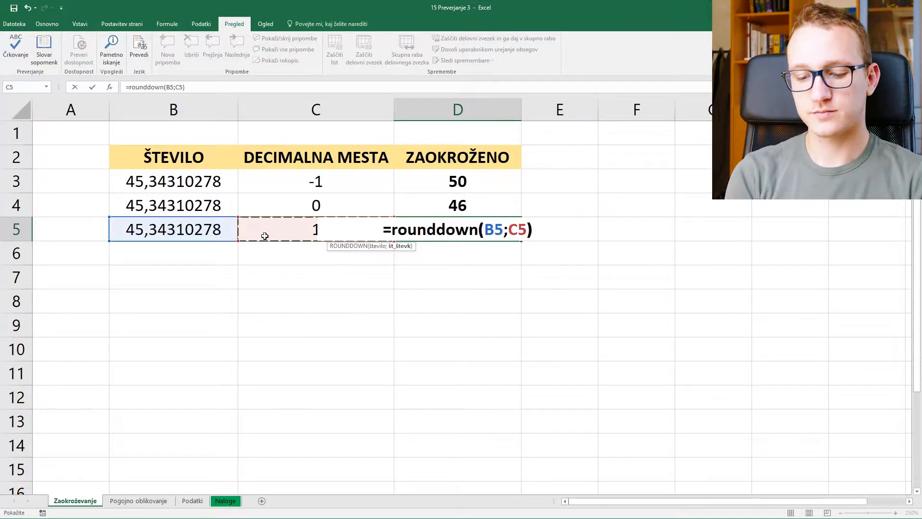
key(Return)
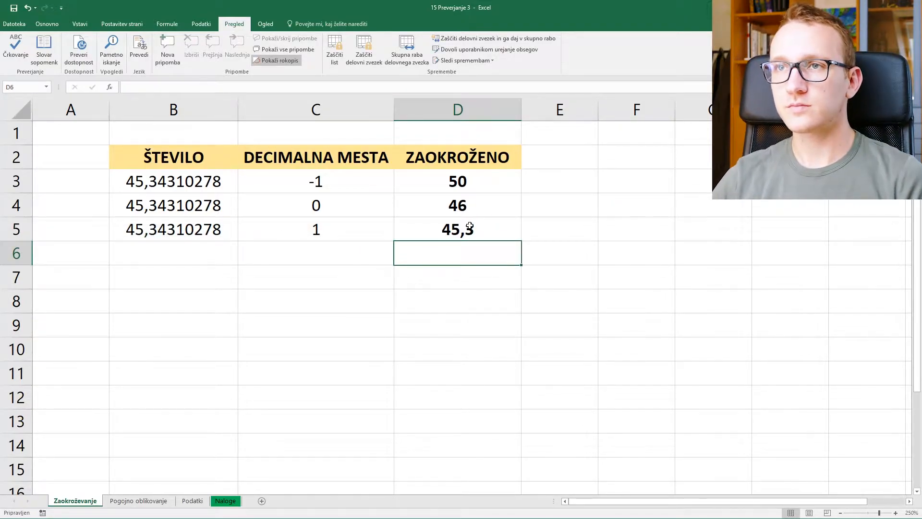
Record 45,3 as the answer to the Rounddown task in C17 on the Naloge sheet.
click(225, 500)
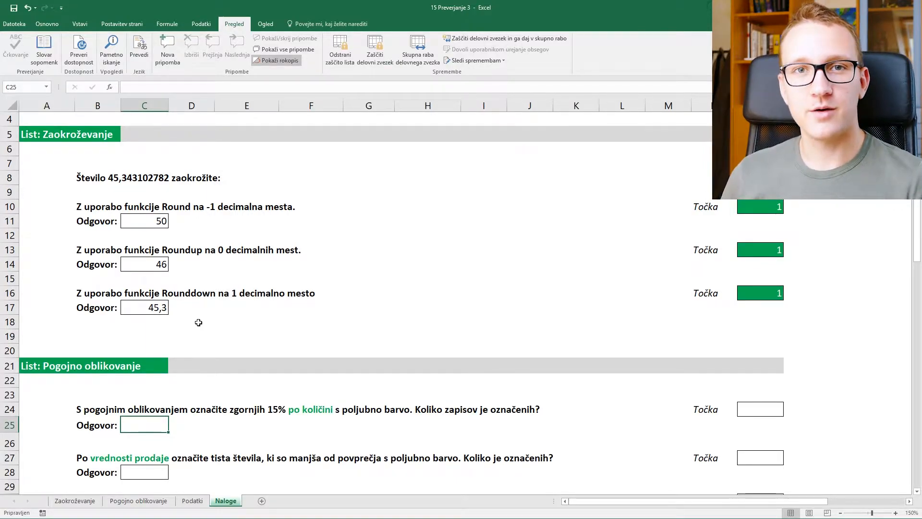
On the Pogojno oblikovanje sheet, highlight the top 15% of sold quantities in C2:C19 with green fill and dark green text using conditional formatting.
scroll(198, 323, down, 5)
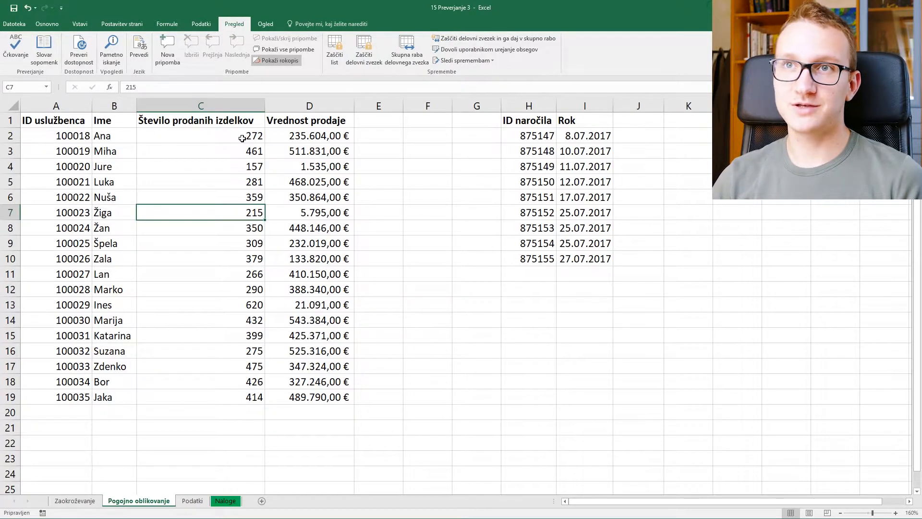
drag(242, 138, 247, 397)
drag(245, 136, 259, 394)
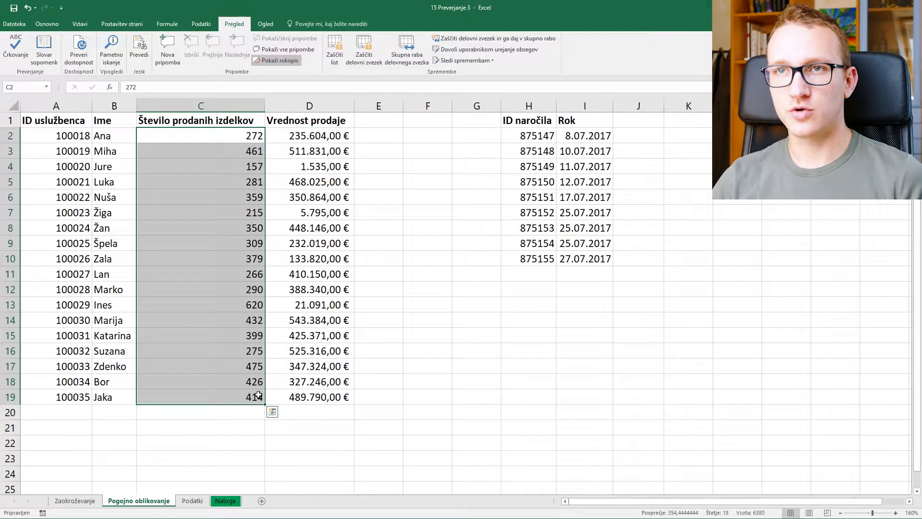
click(52, 27)
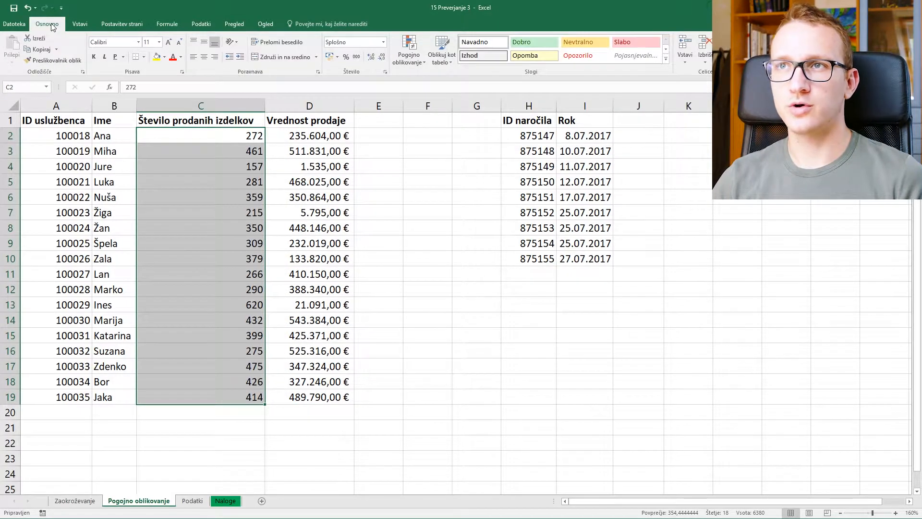
click(408, 48)
mouse_move(433, 98)
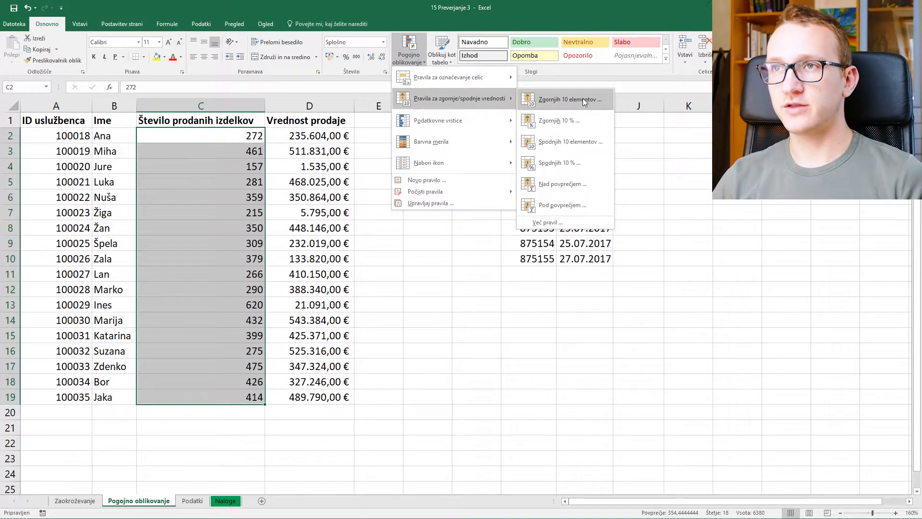
click(602, 119)
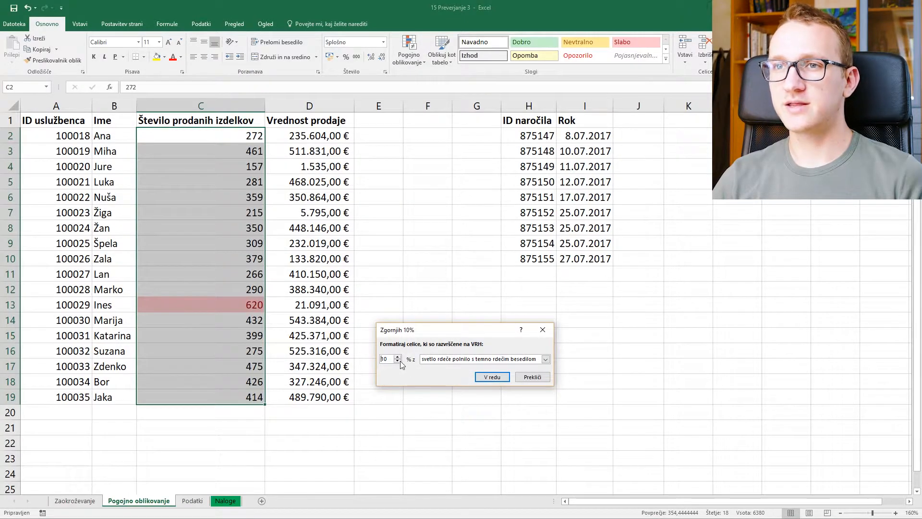
click(397, 357)
click(397, 357)
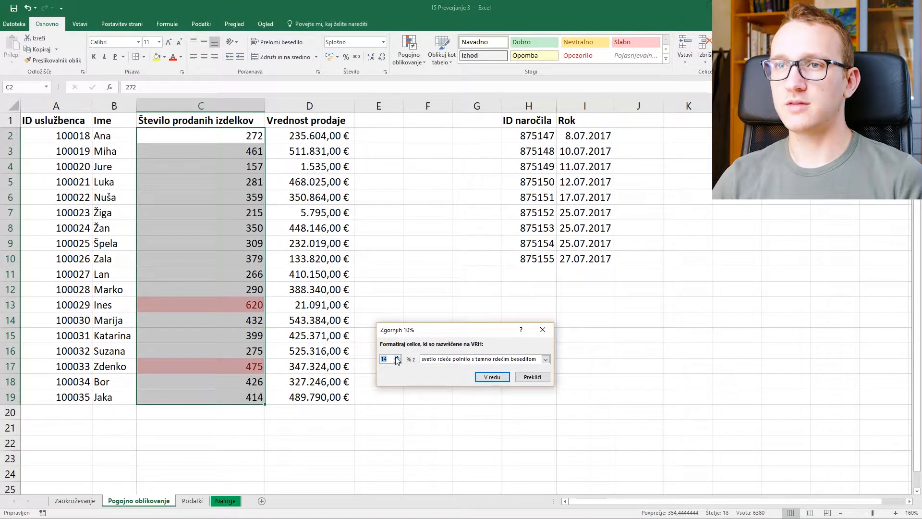
click(468, 358)
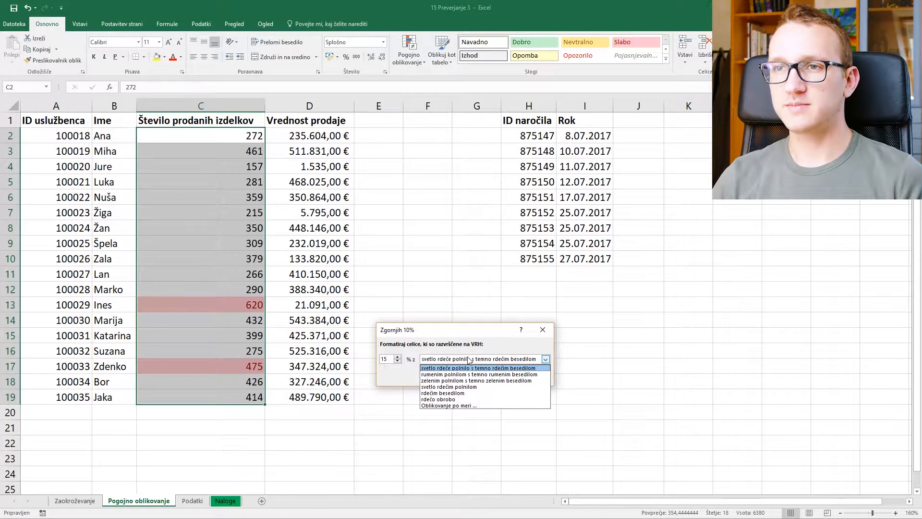
click(489, 381)
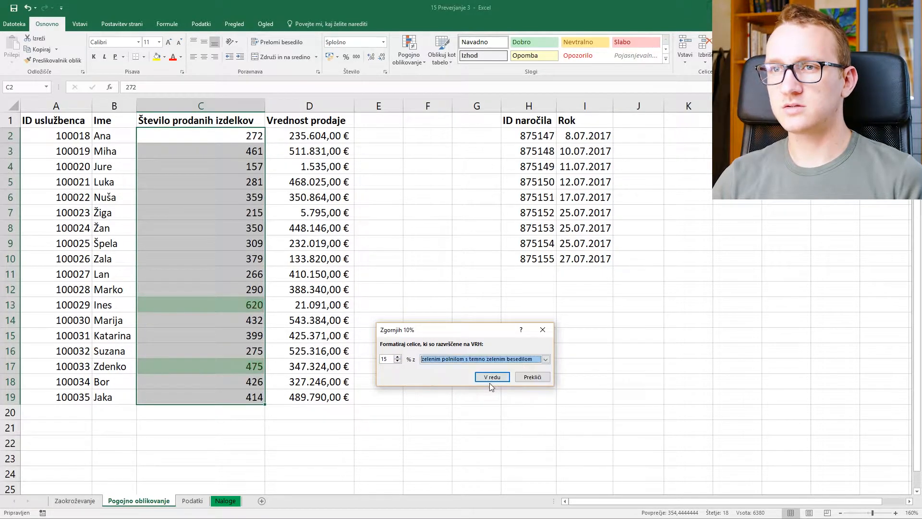
click(494, 378)
click(249, 356)
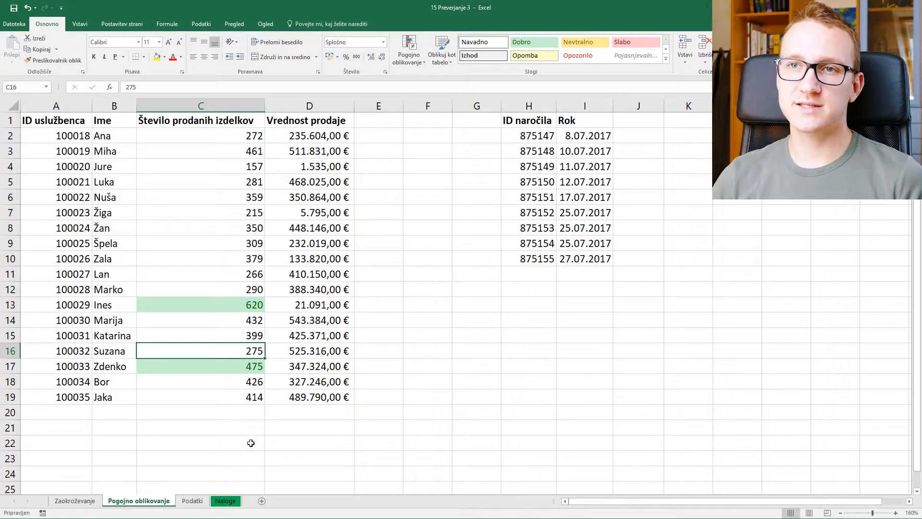
Record 2 as the answer to the top 15% quantity task in C25 on the Naloge sheet.
click(227, 501)
text(2)
key(Return)
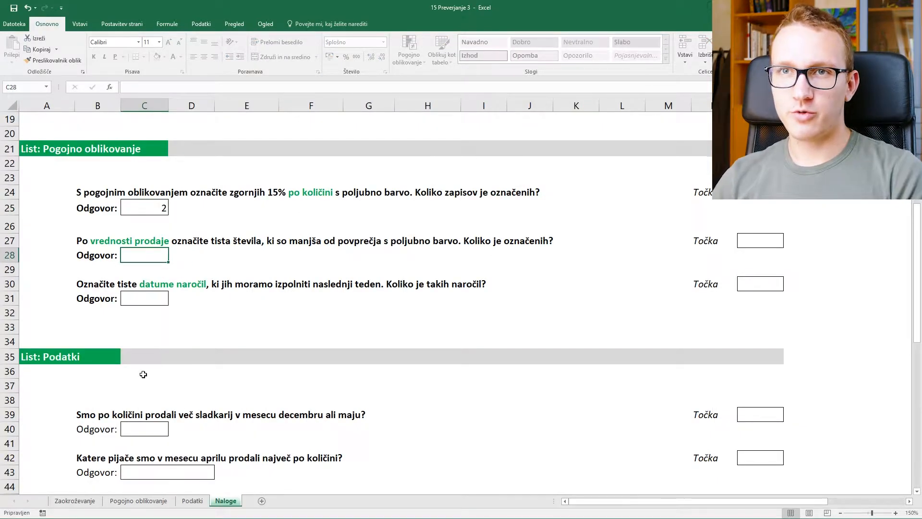
On the Pogojno oblikovanje sheet, highlight below-average sales values in D2:D19 with light red fill and dark red text using conditional formatting.
click(139, 501)
drag(315, 135, 312, 381)
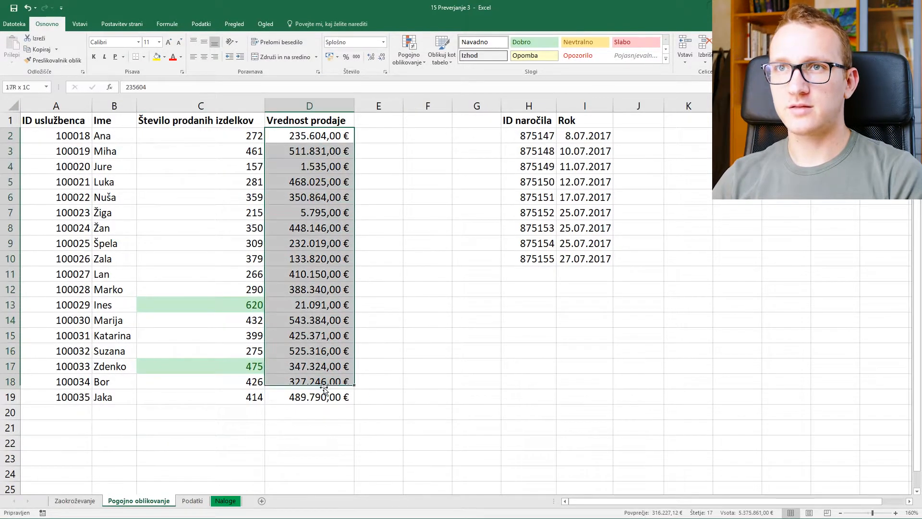
click(225, 500)
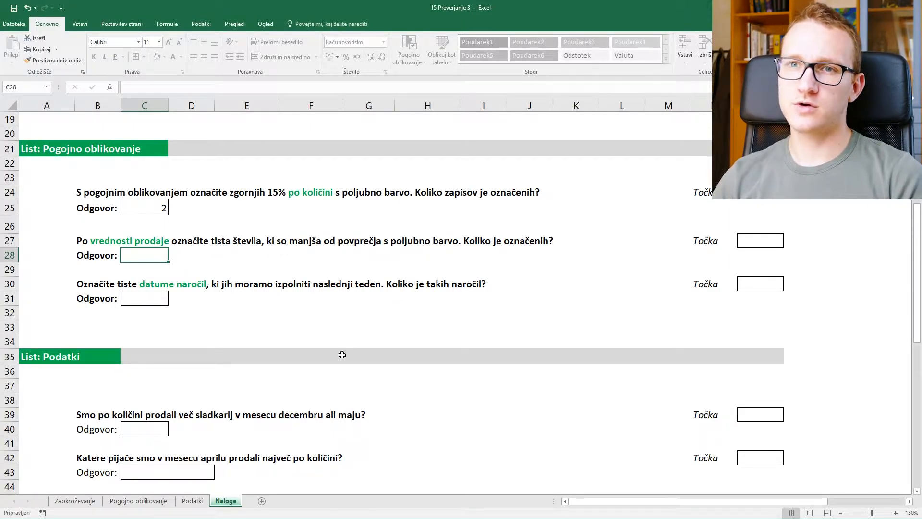
click(164, 501)
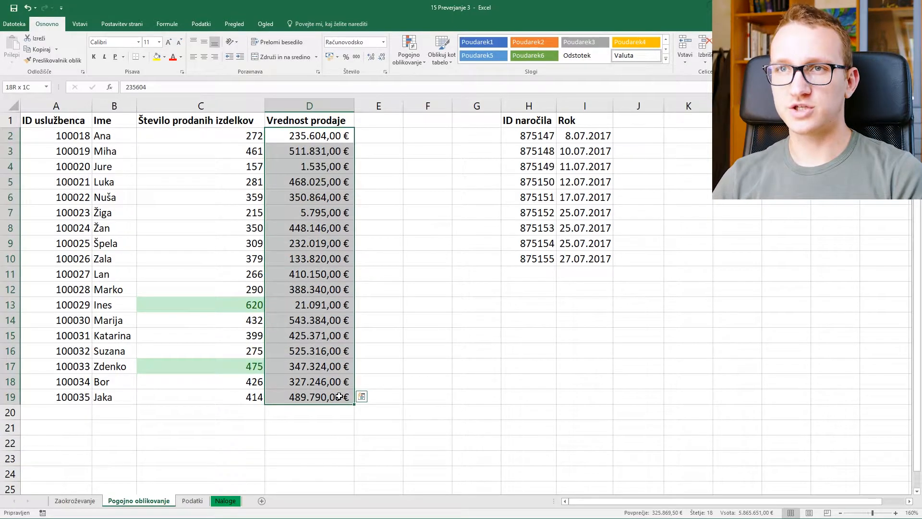
click(407, 61)
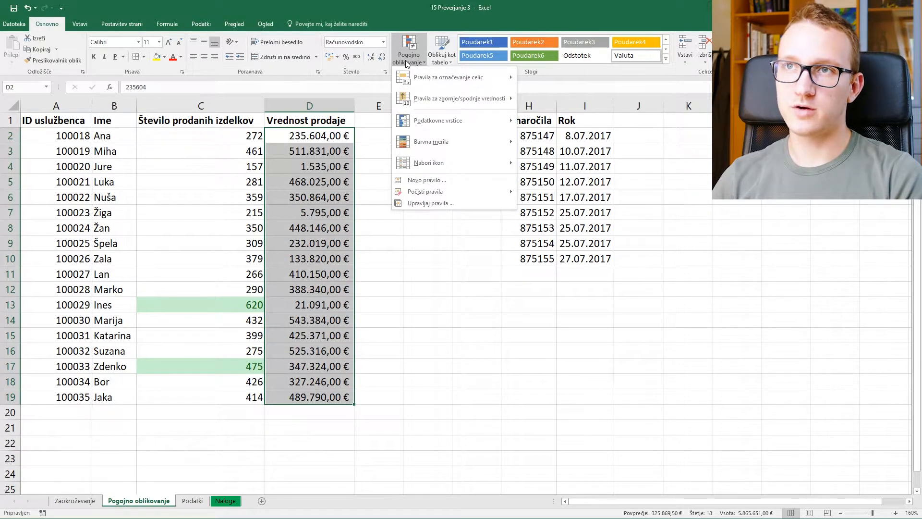
mouse_move(461, 104)
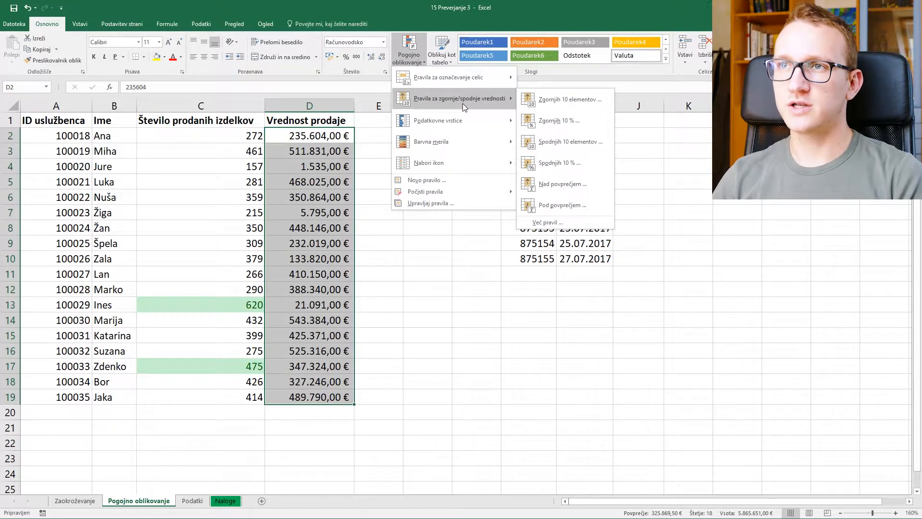
click(578, 213)
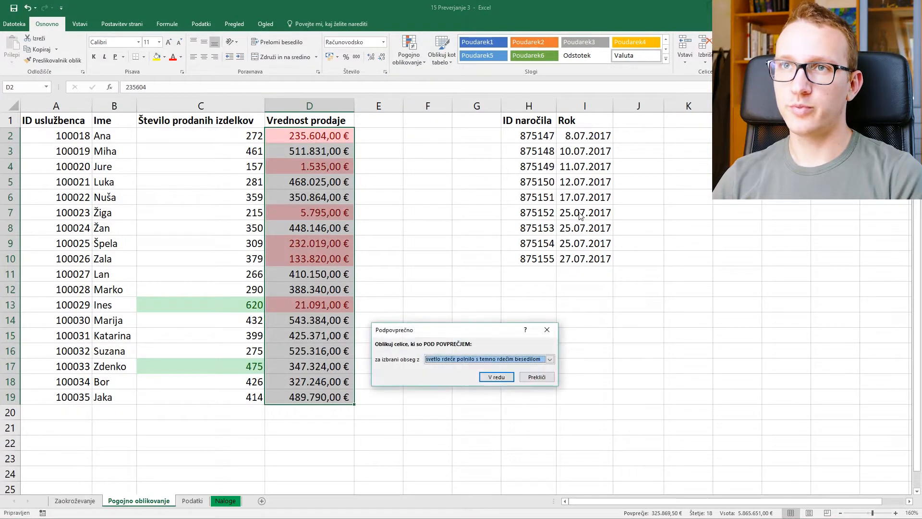
click(496, 376)
click(339, 350)
click(330, 302)
Record 6 as the answer to the below-average sales value task in C28 on the Naloge sheet.
click(225, 500)
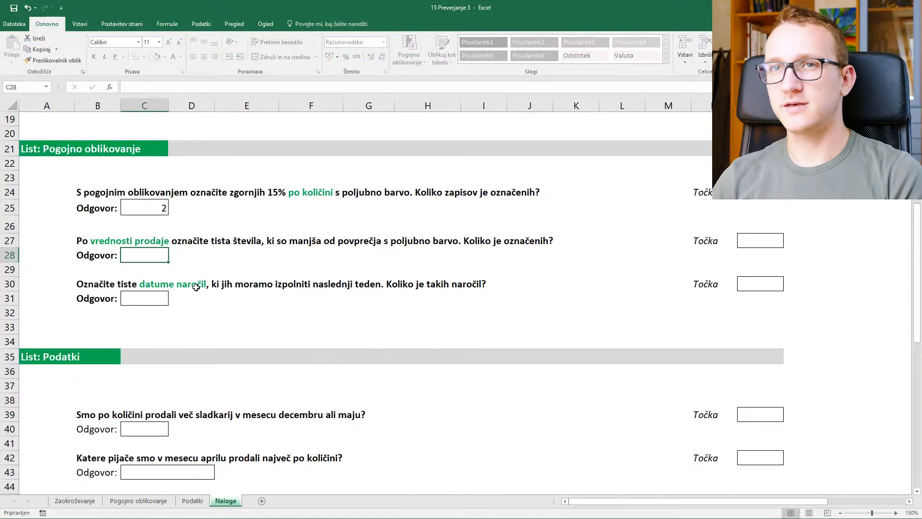
text(6)
key(Return)
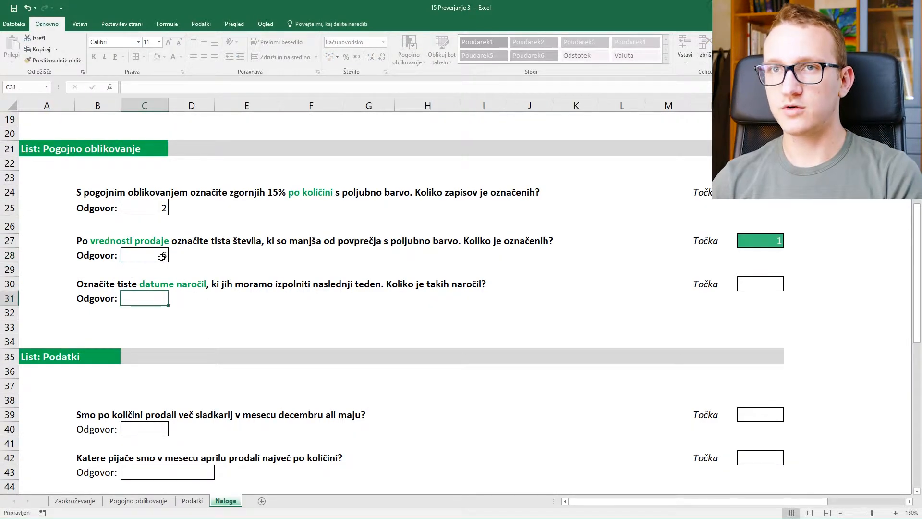
Examine the order due dates in I2:I10 on the Pogojno oblikovanje sheet, including the formula behind the last date.
click(138, 501)
drag(583, 140, 588, 248)
click(225, 500)
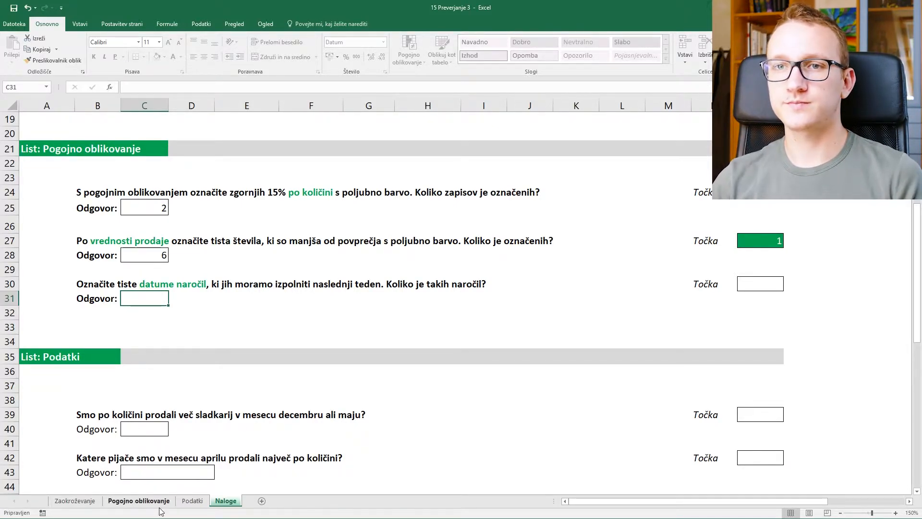
click(139, 500)
click(572, 179)
drag(600, 134, 594, 243)
click(595, 258)
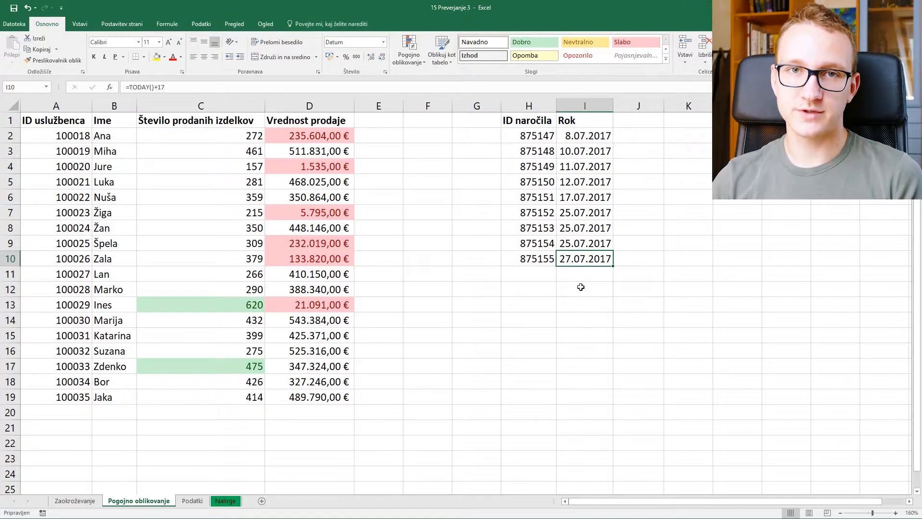
Highlight the due dates in I2:I10 that fall next week (Naslednji teden) with light red fill and dark red text using conditional formatting.
drag(595, 137, 587, 256)
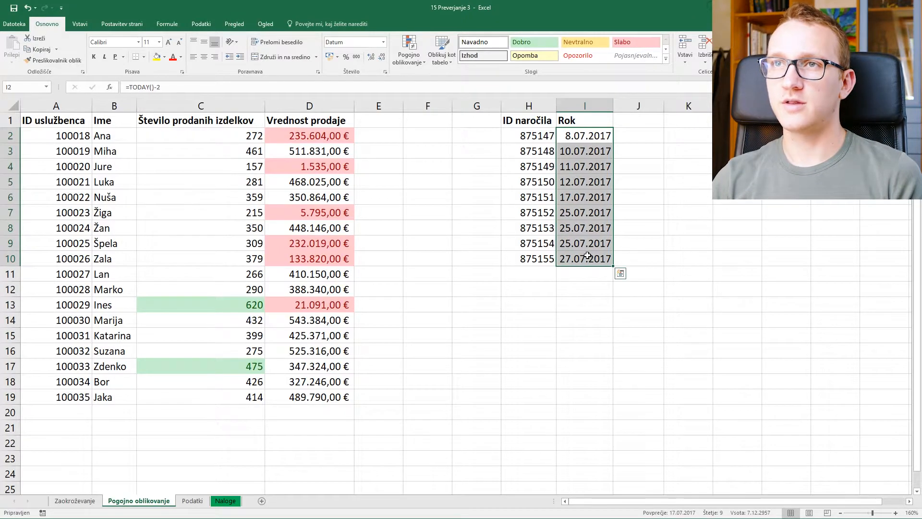
click(399, 56)
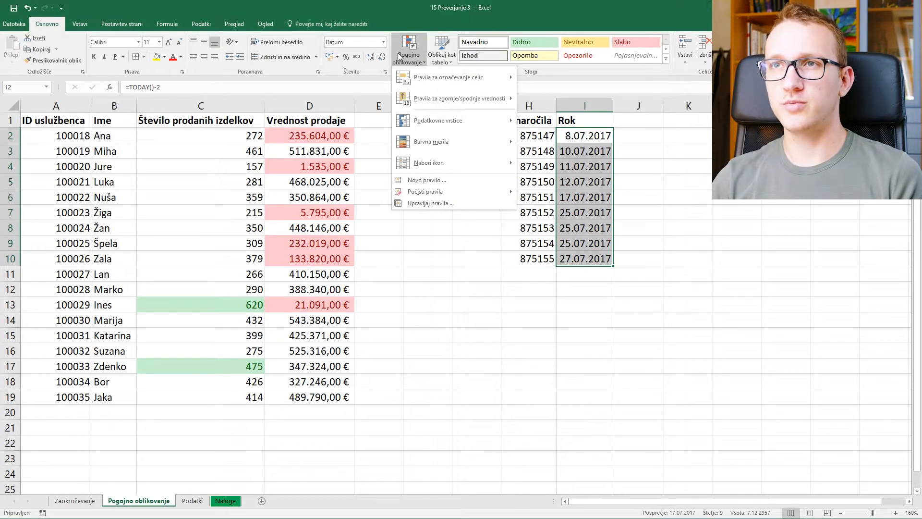
mouse_move(469, 71)
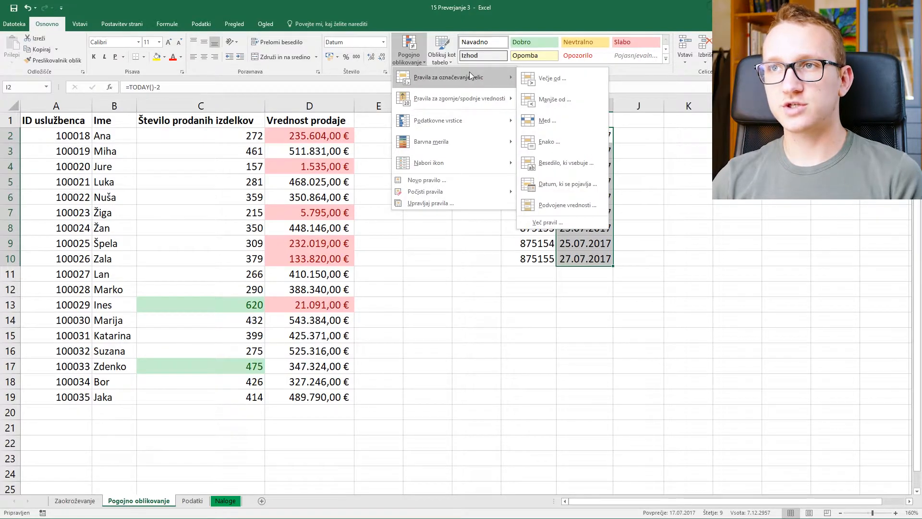
click(574, 183)
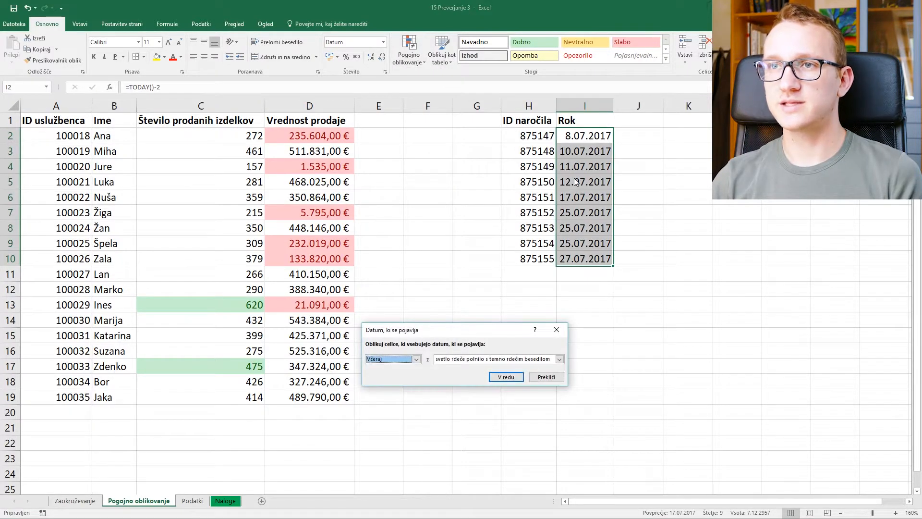
click(416, 358)
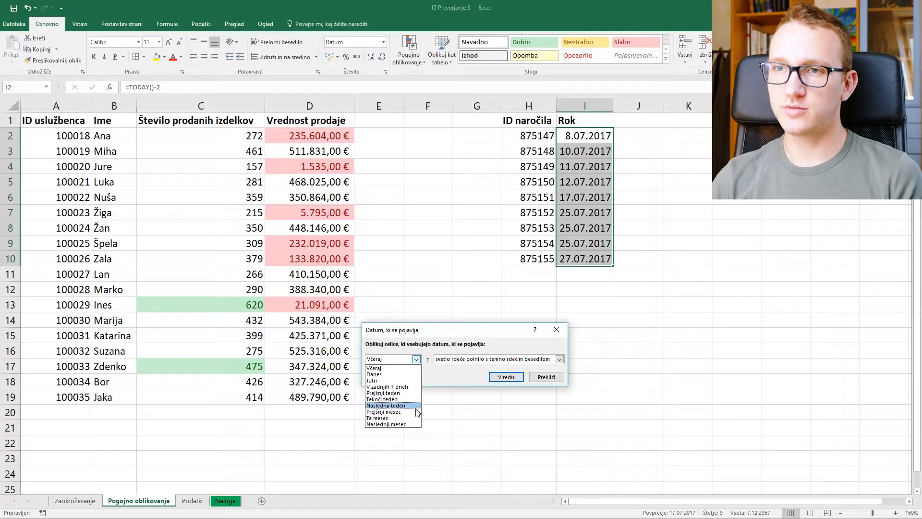
click(404, 406)
click(506, 377)
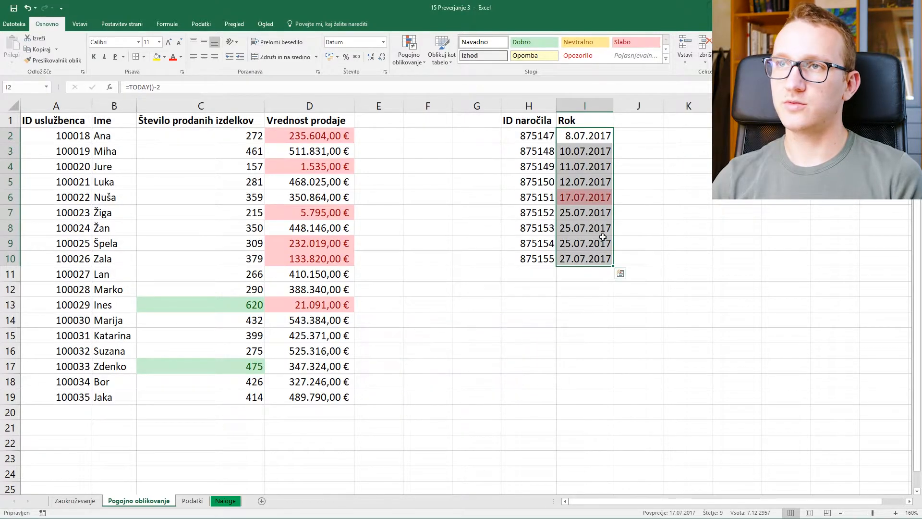
click(596, 198)
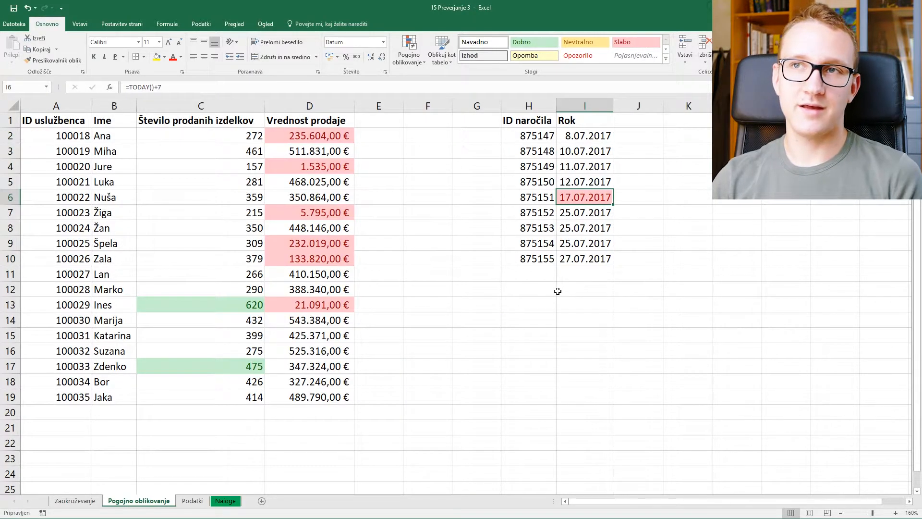
Record 1 as the answer to the next-week orders task in C31 on the Naloge sheet.
click(225, 500)
text(1)
key(Return)
Create a pivot table on a new worksheet from the whole data range A1:M2156 of the Podatki sheet.
click(193, 501)
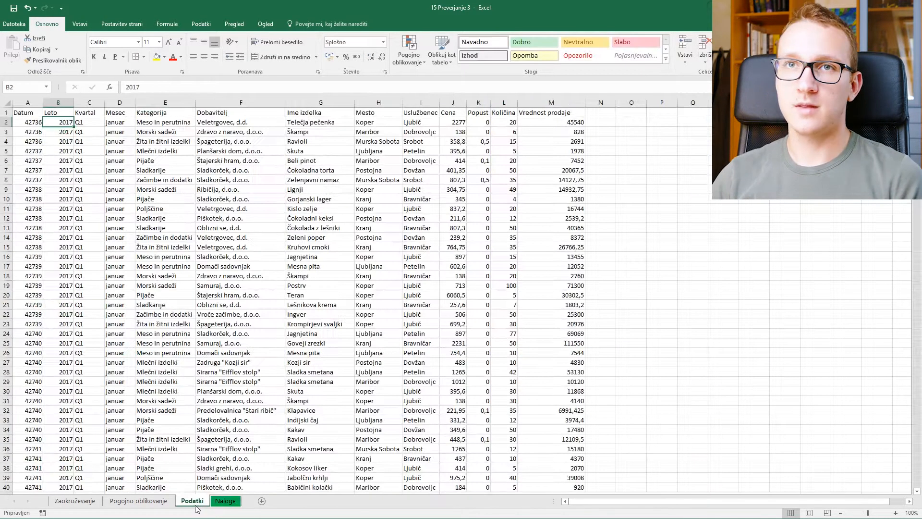
click(225, 503)
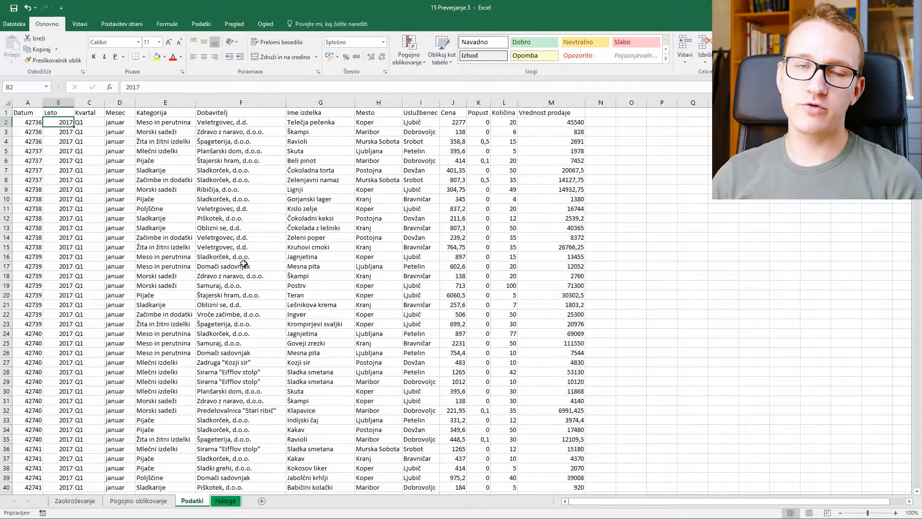
click(243, 263)
scroll(243, 261, down, 20)
scroll(242, 261, up, 20)
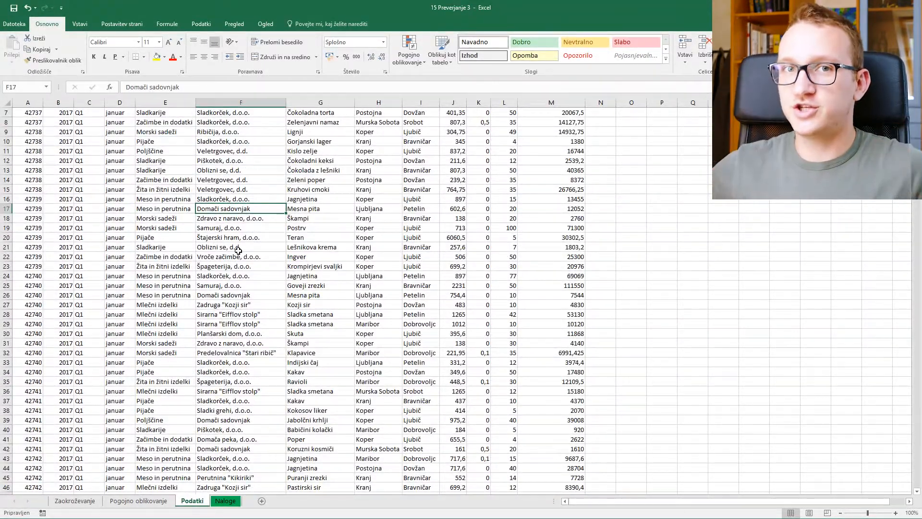
click(119, 179)
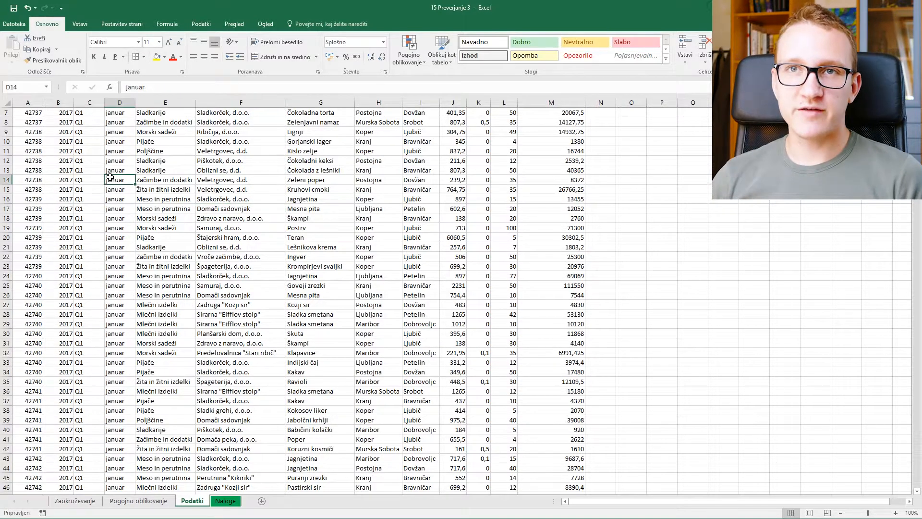
scroll(119, 179, up, 2)
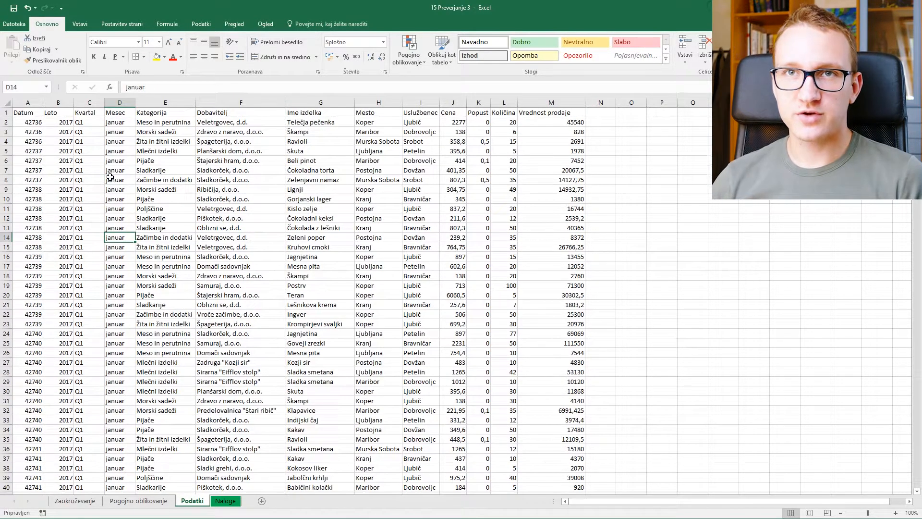
click(87, 26)
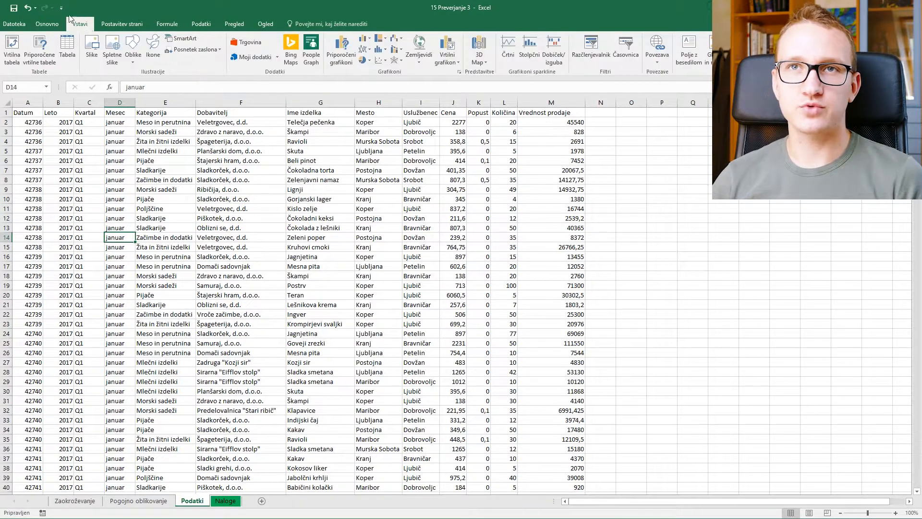
click(12, 53)
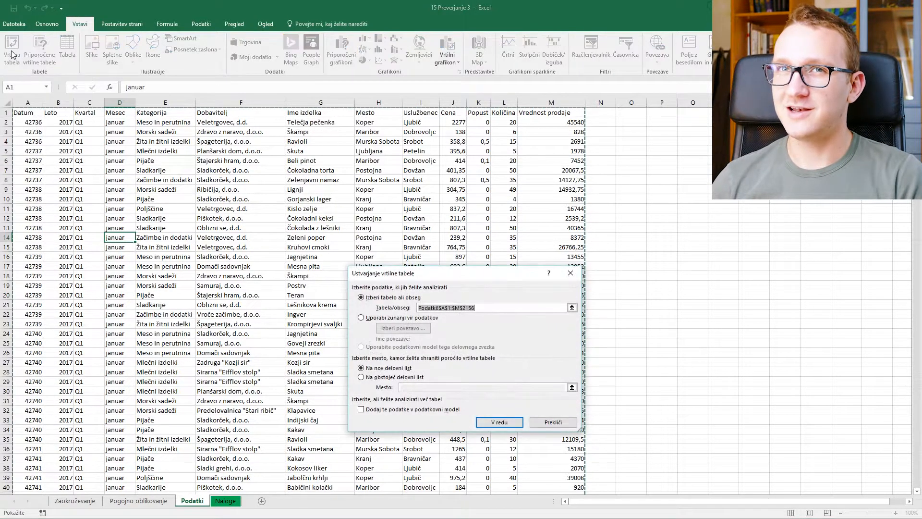
click(502, 420)
Rename the new pivot table sheet as Vrtilna tabela and place it between the Podatki and Naloge sheets.
double_click(187, 501)
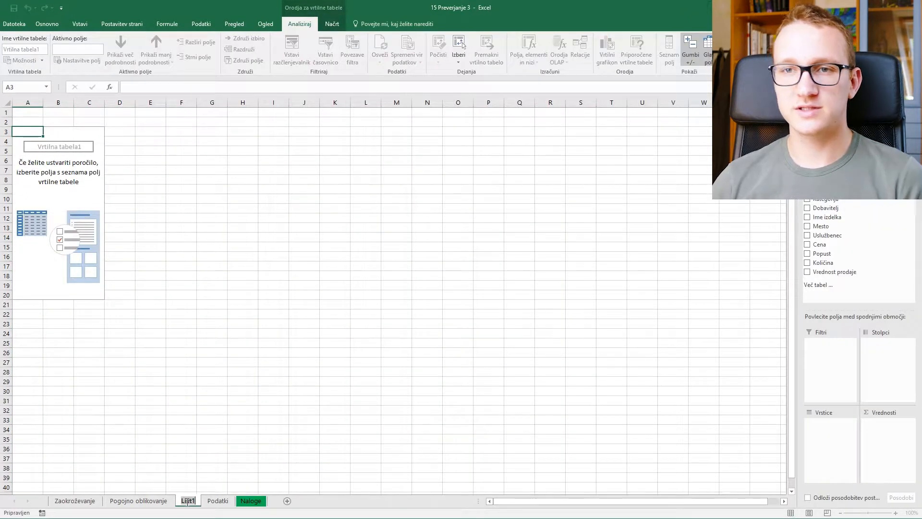
text(Vrt)
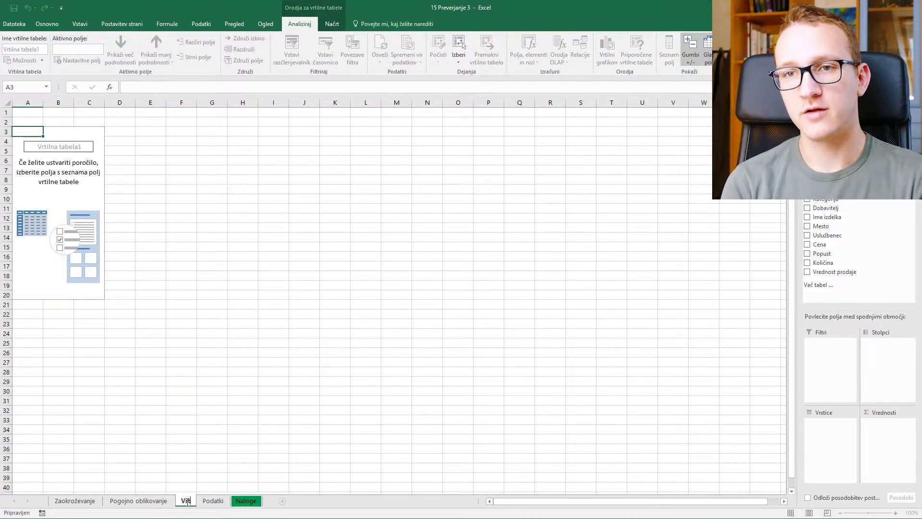
text(ilna tabela)
key(Return)
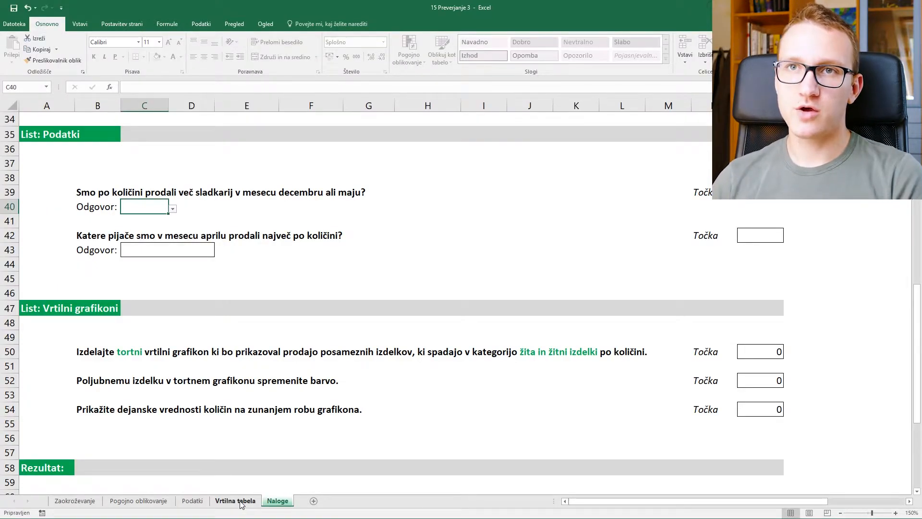
Build the pivot table on the Vrtilna tabela sheet with the sum of Količina as values and Mesec as rows.
click(240, 501)
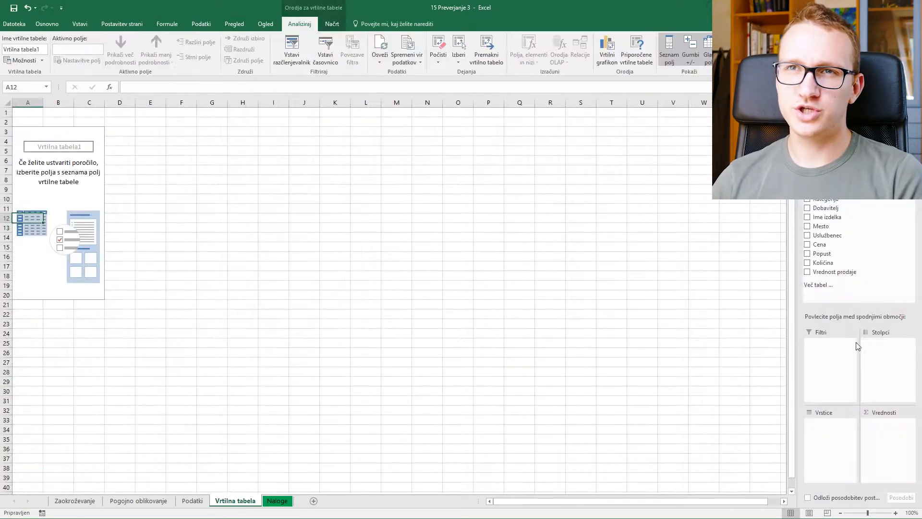
drag(823, 262, 882, 428)
drag(673, 428, 674, 432)
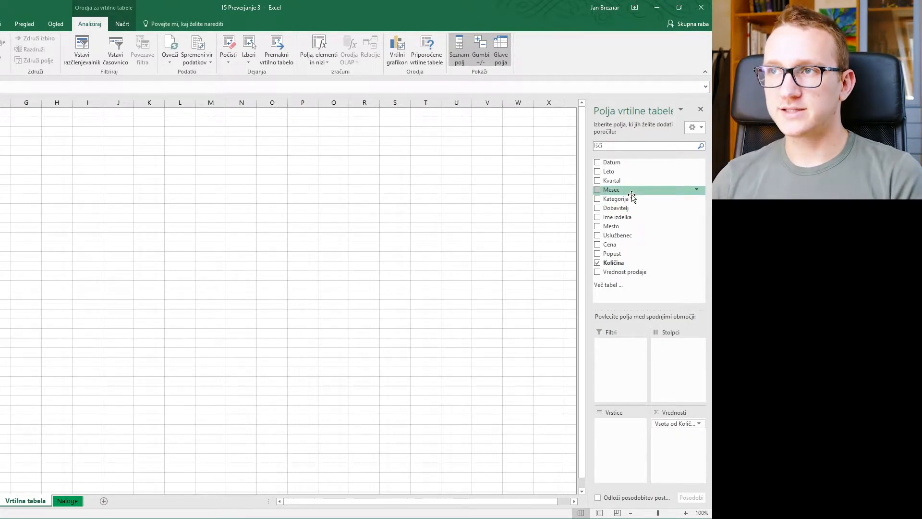
drag(632, 194, 625, 426)
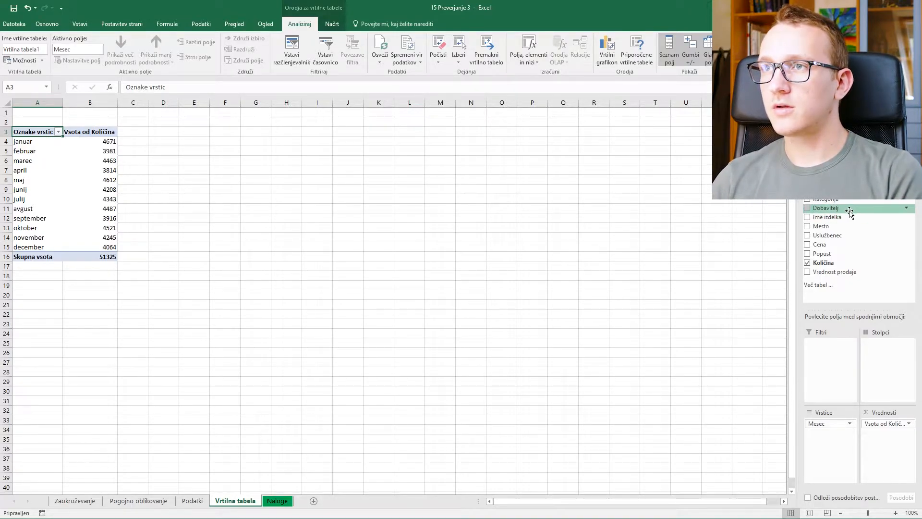
Add Kategorija as a pivot table report filter and filter it to Sladkarije.
drag(849, 201, 844, 360)
click(113, 112)
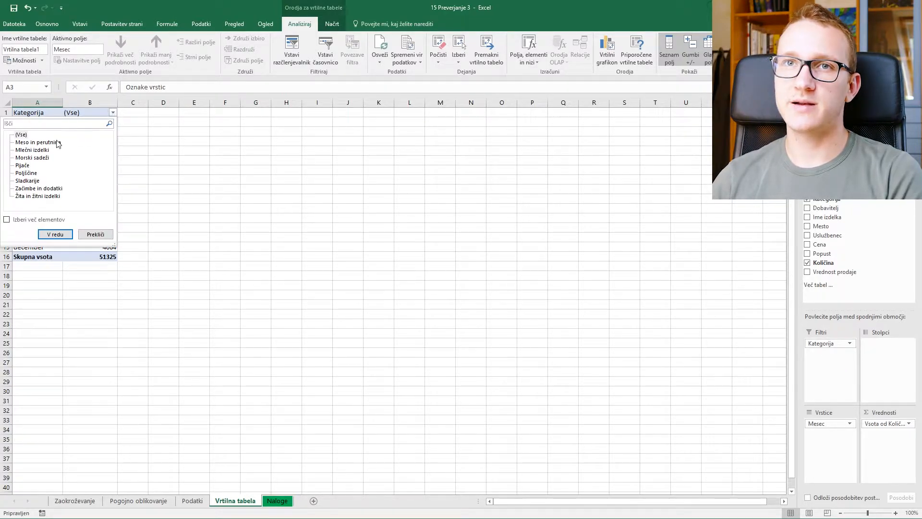
click(27, 180)
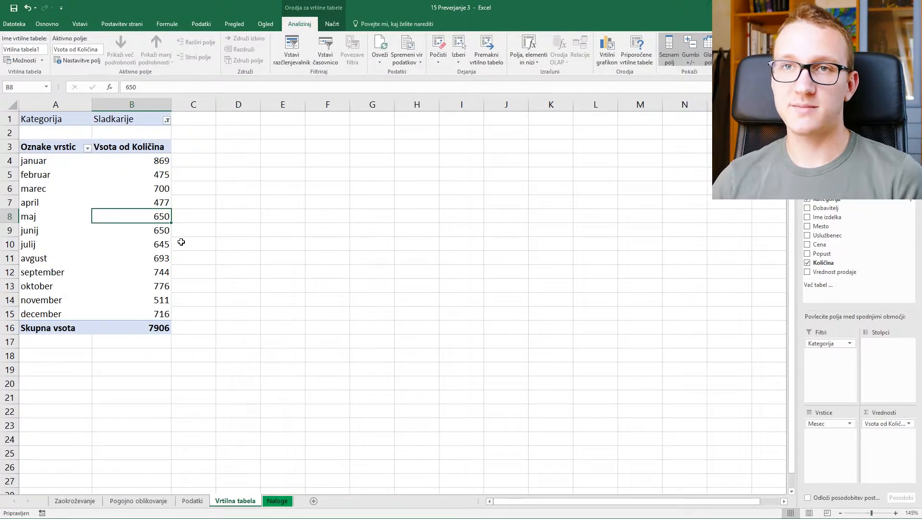
Check the December quantity in the pivot table and choose december as the sweets answer in C40 on the Naloge sheet.
click(160, 311)
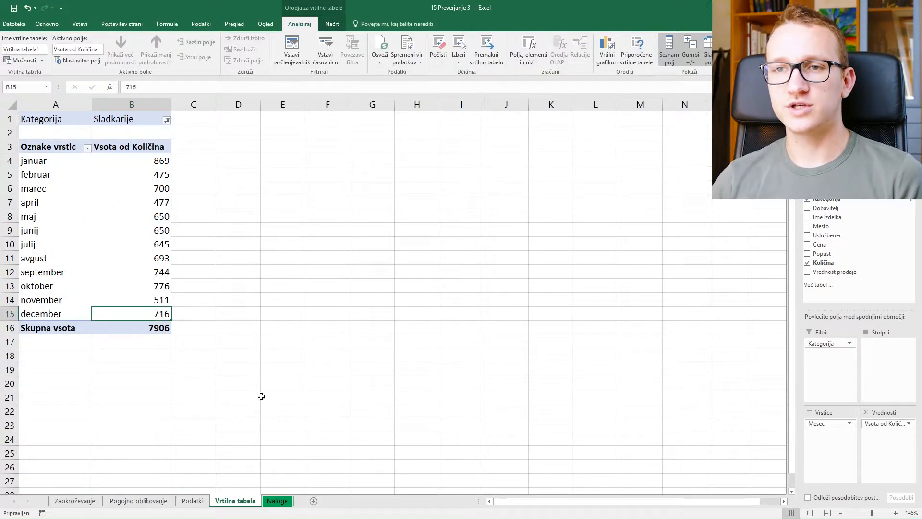
click(277, 500)
click(172, 210)
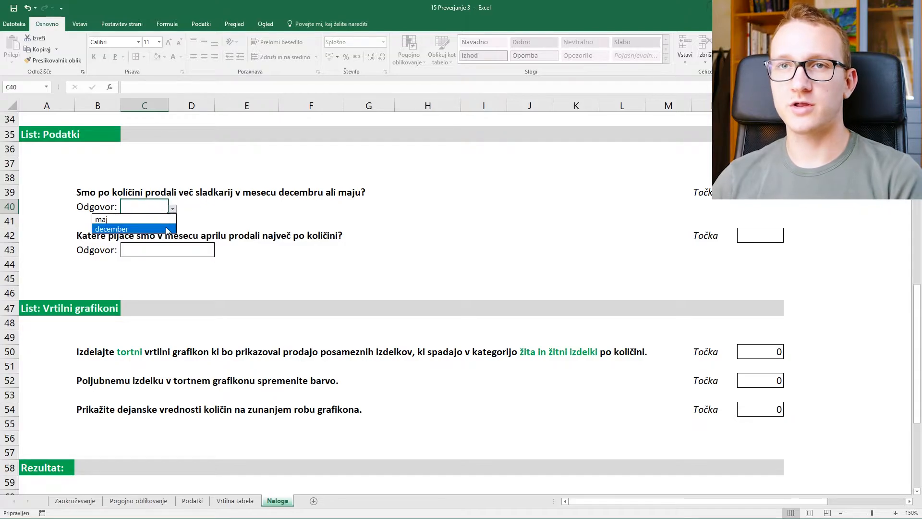
click(167, 229)
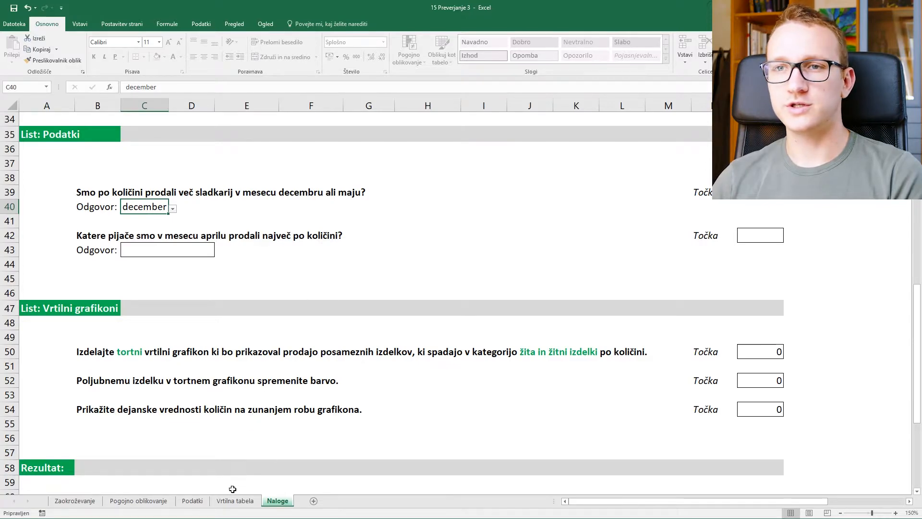
Change the Kategorija report filter of the pivot table on the Vrtilna tabela sheet to Pijače.
click(221, 501)
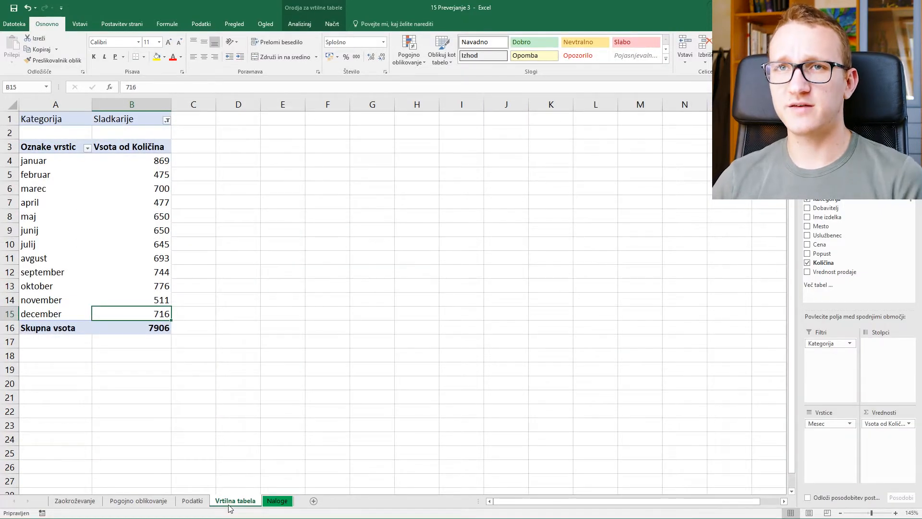
click(167, 121)
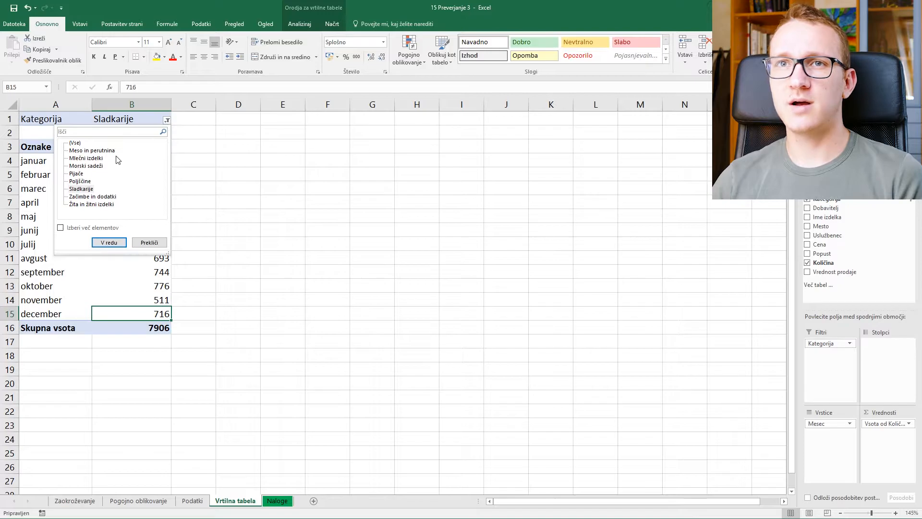
click(109, 243)
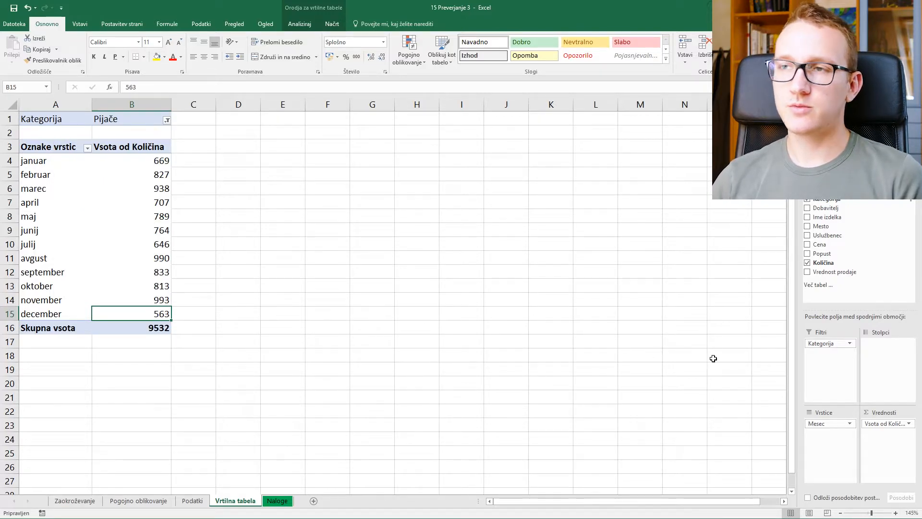
Move the Mesec field from the pivot table's rows to its report filters and filter it to april.
drag(818, 423, 830, 376)
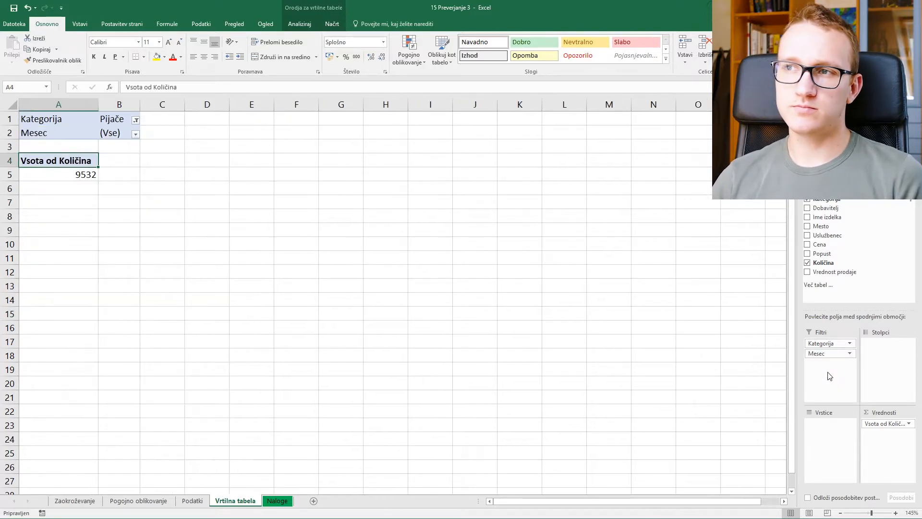
click(135, 134)
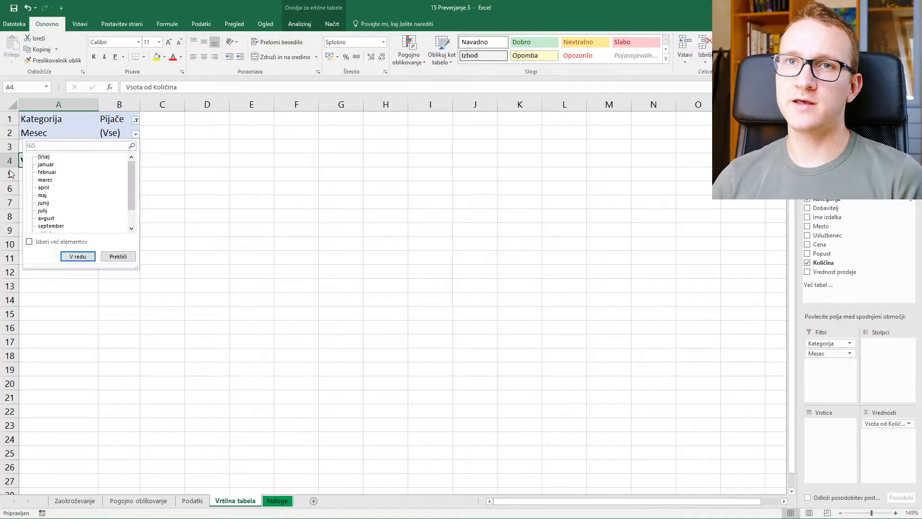
click(43, 188)
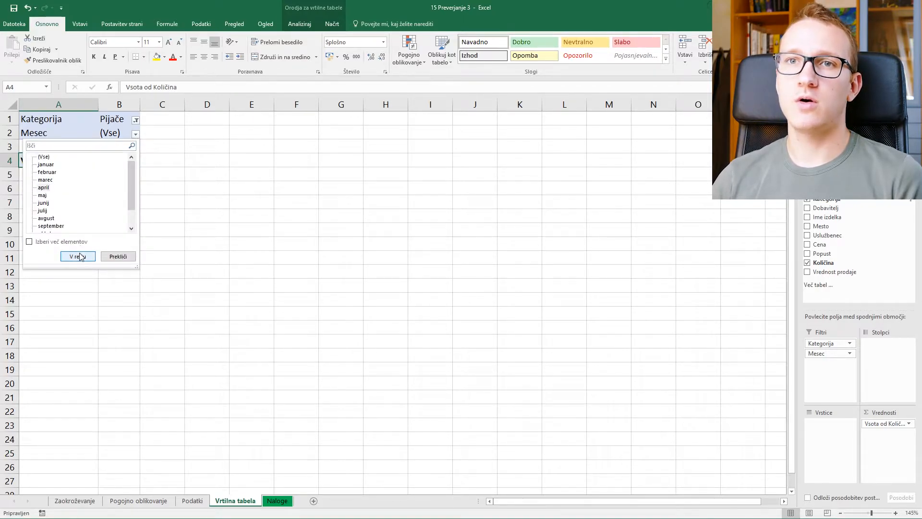
click(77, 255)
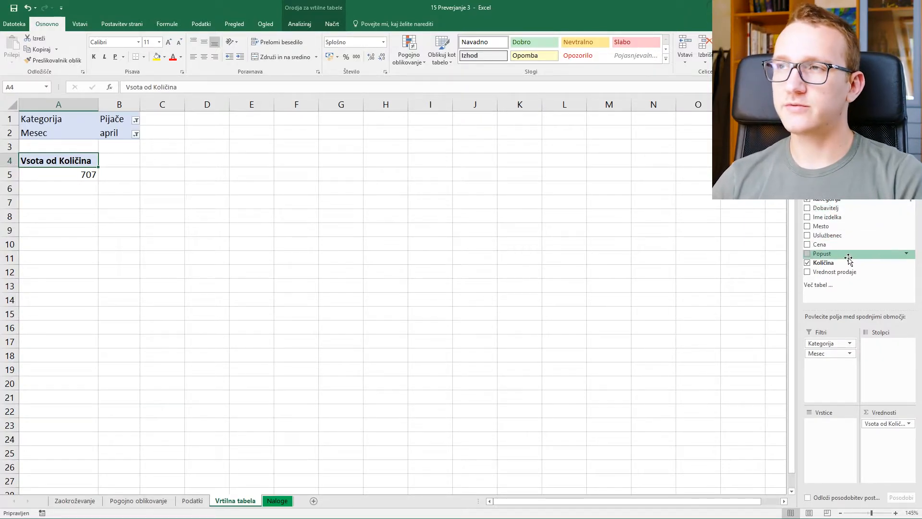
Add Ime izdelka as the pivot table rows and sort the products by quantity from largest to smallest.
drag(847, 217, 823, 435)
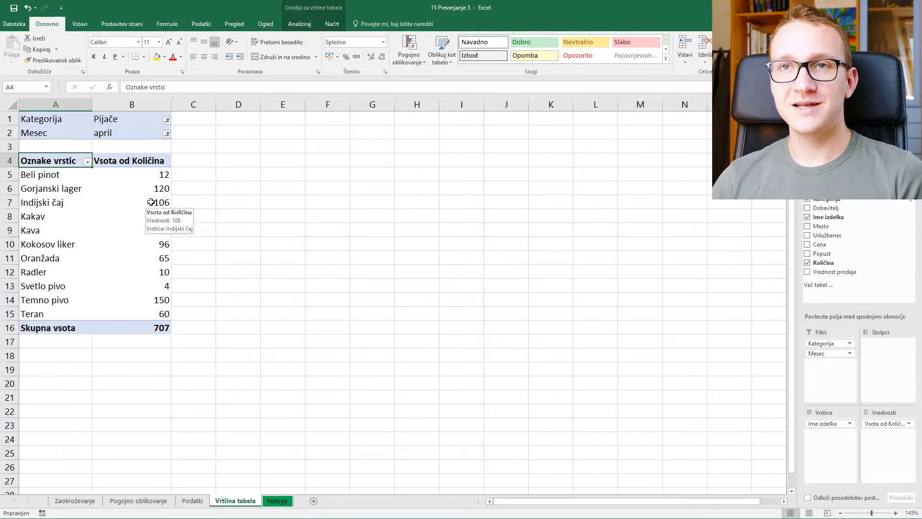
right_click(151, 202)
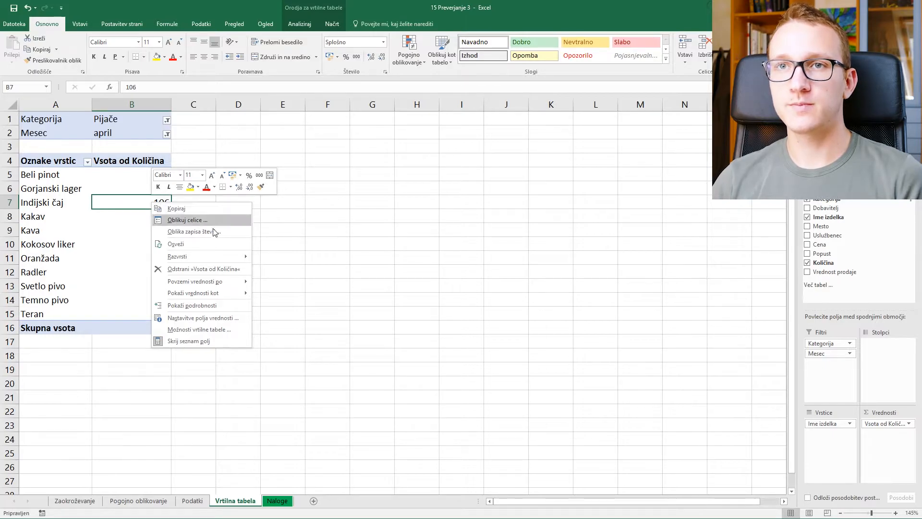
mouse_move(227, 257)
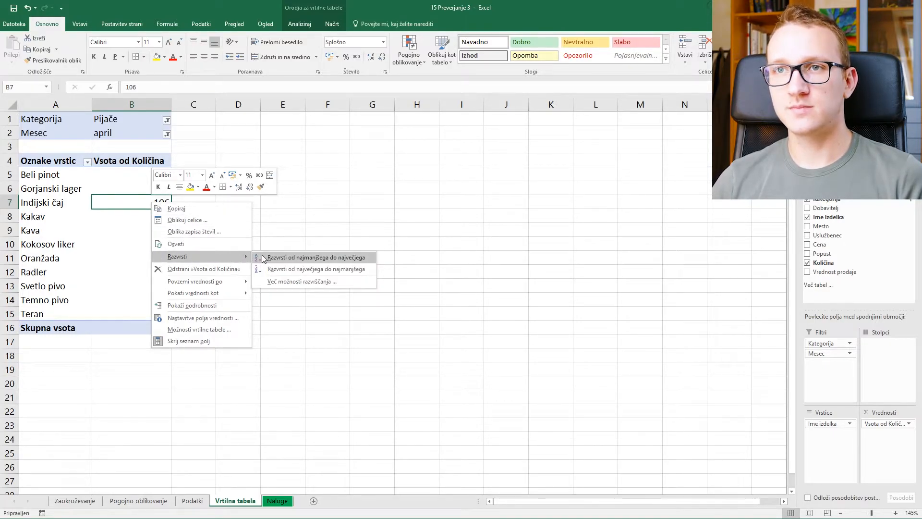
click(291, 269)
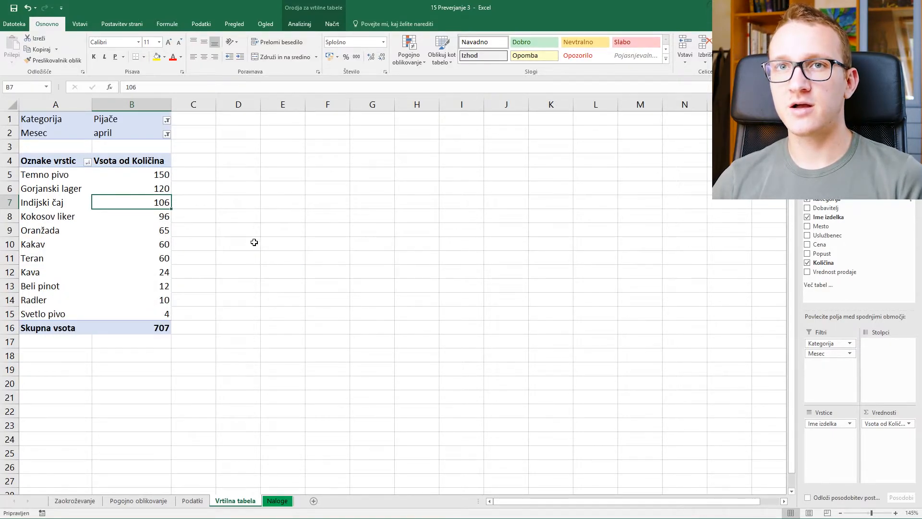
Check the best-selling April drink in the pivot table and choose Temno pivo as the answer in C43 on the Naloge sheet.
click(166, 175)
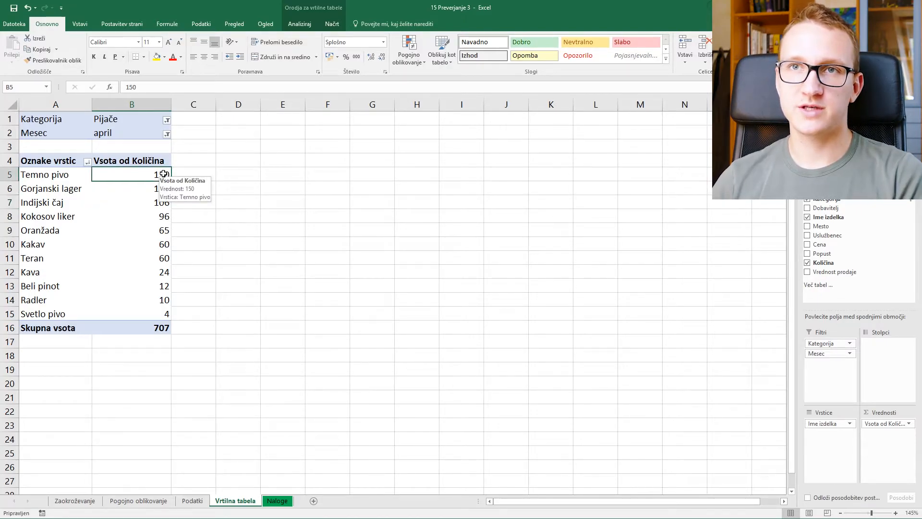
click(58, 178)
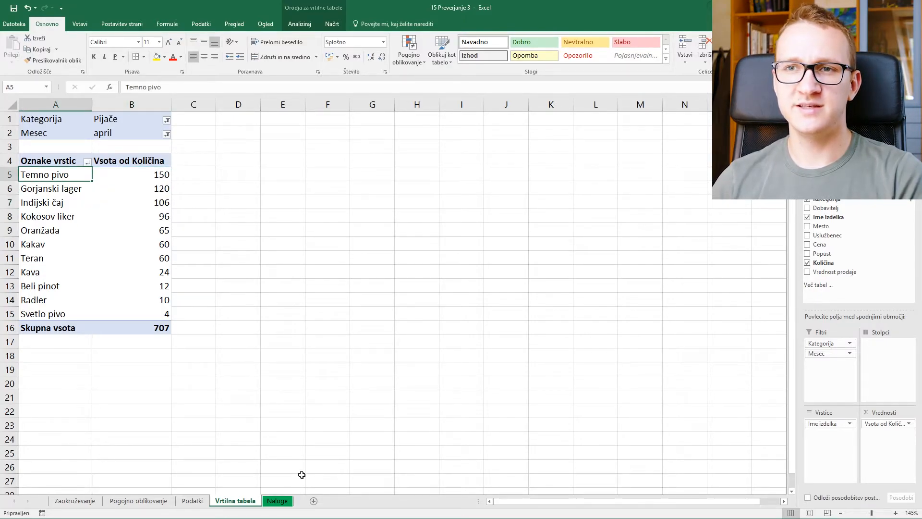
click(284, 501)
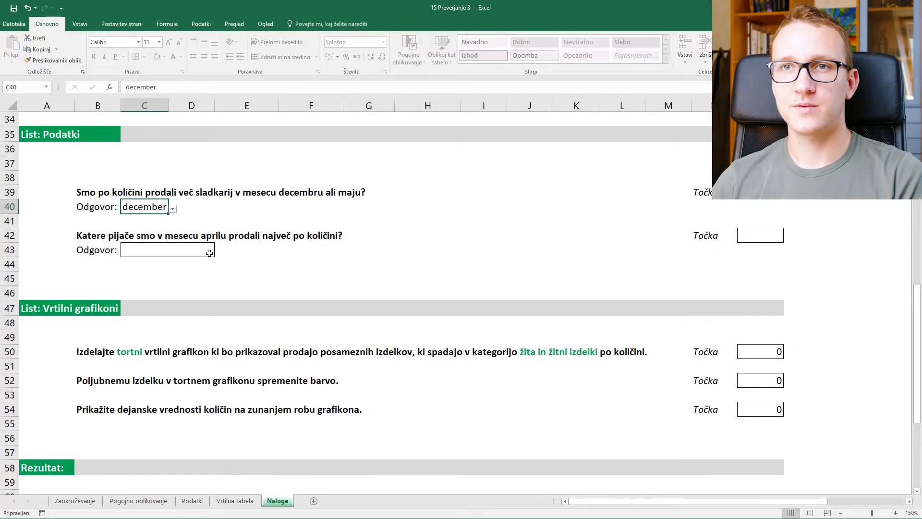
click(206, 249)
click(219, 252)
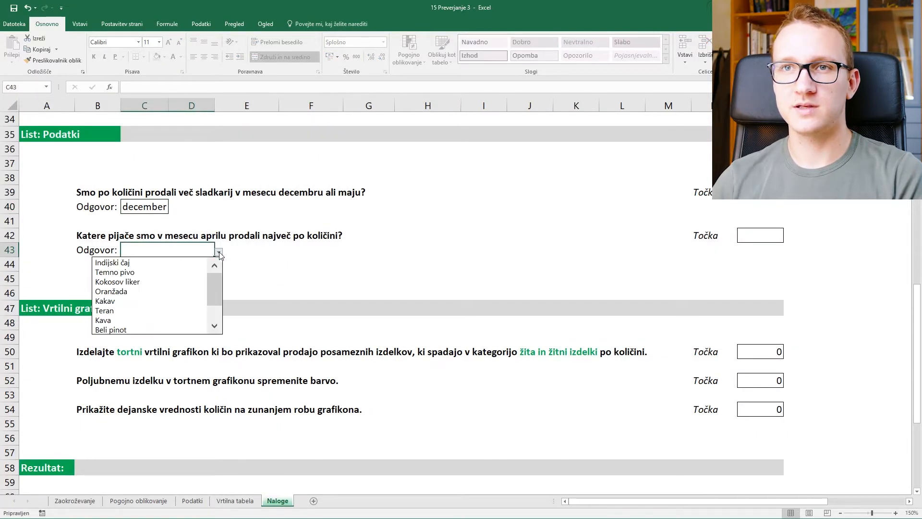
click(202, 272)
Remove Mesec from the filters of the pivot table on the Vrtilna tabela sheet and filter Kategorija to Žita in žitni izdelki.
scroll(202, 273, down, 4)
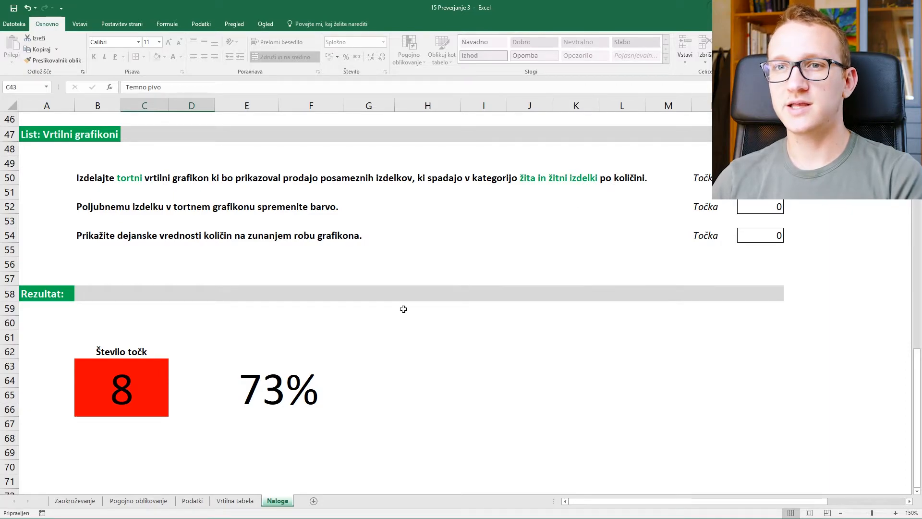
click(250, 499)
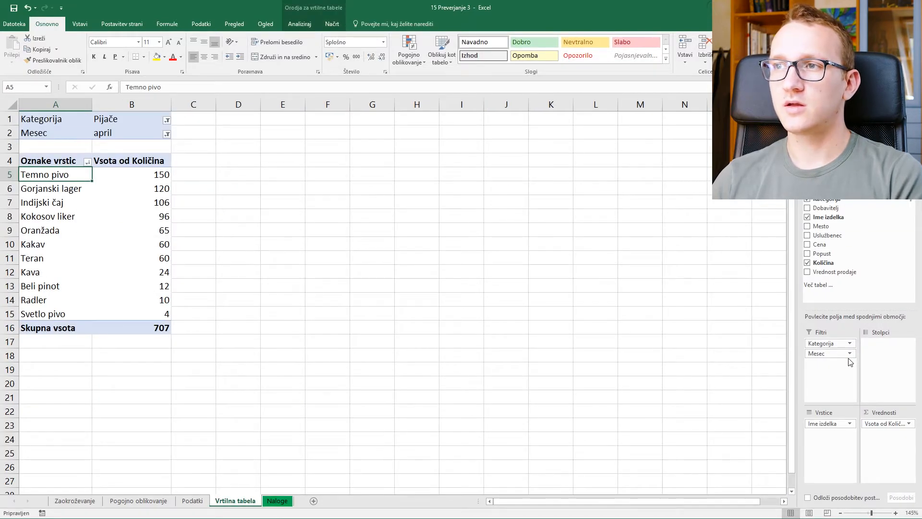
drag(848, 353, 855, 241)
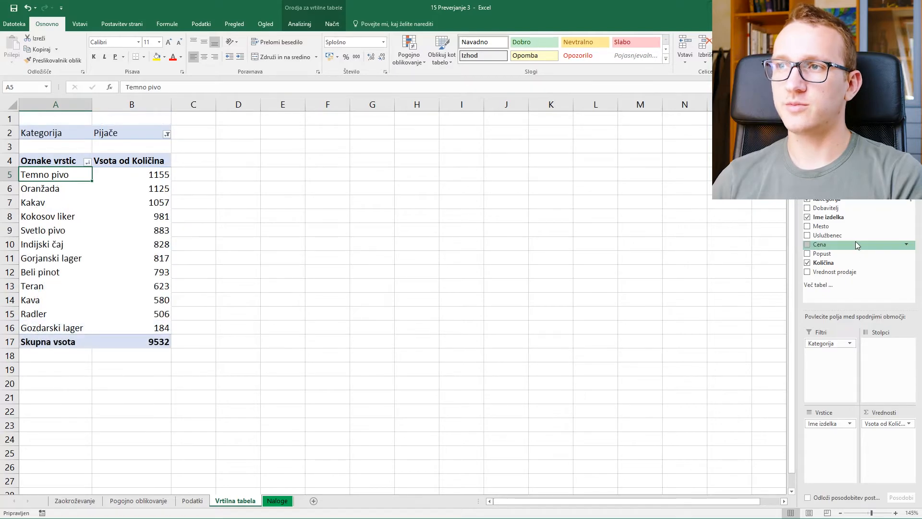
click(165, 137)
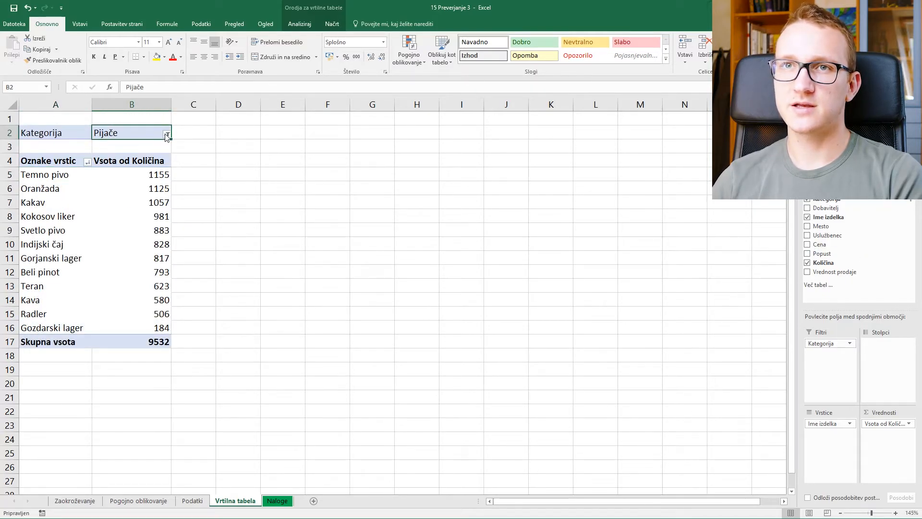
click(166, 134)
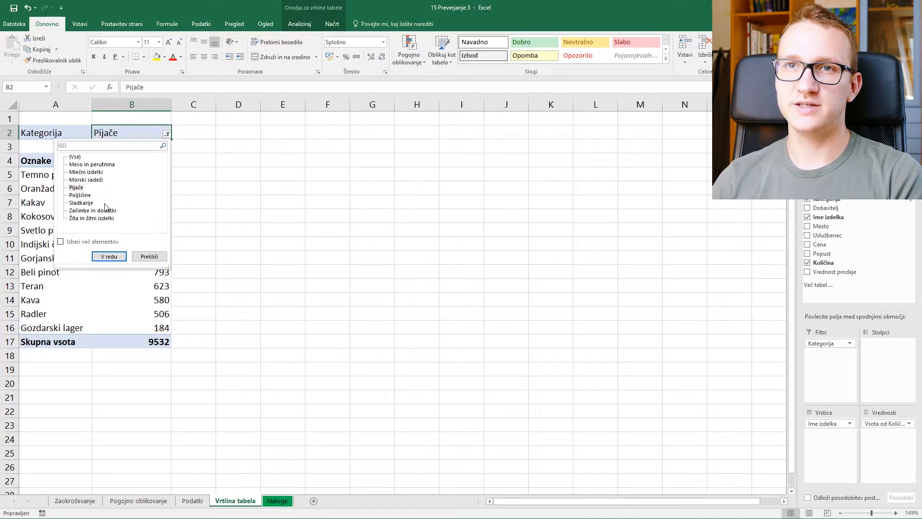
click(106, 218)
click(110, 255)
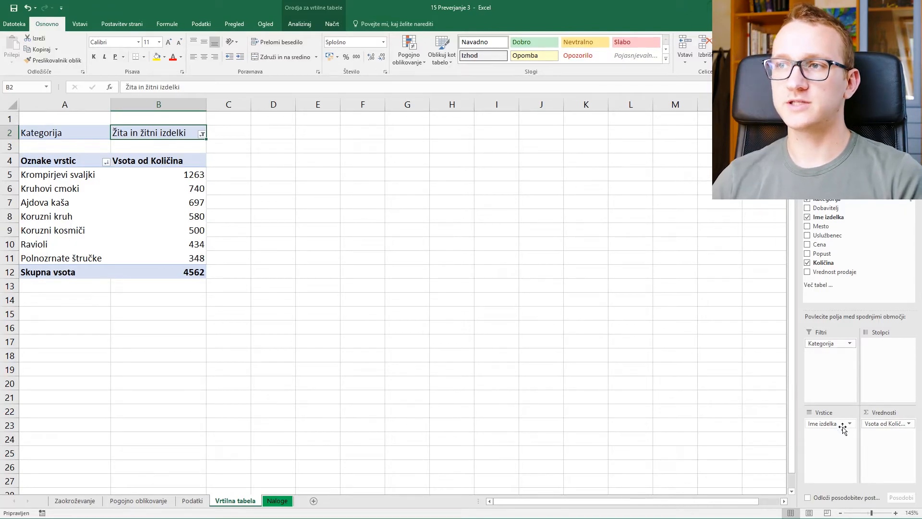
Insert a flat pie pivot chart based on the filtered pivot table.
click(158, 210)
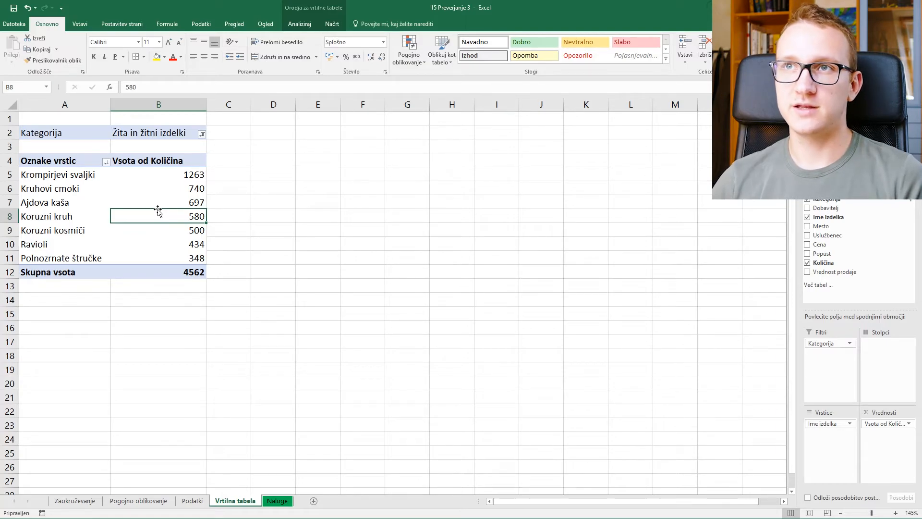
click(310, 25)
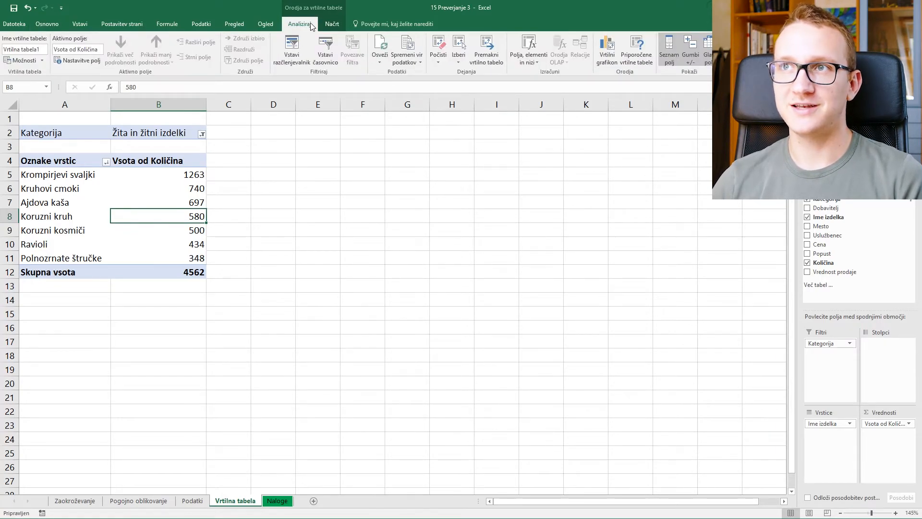
click(615, 66)
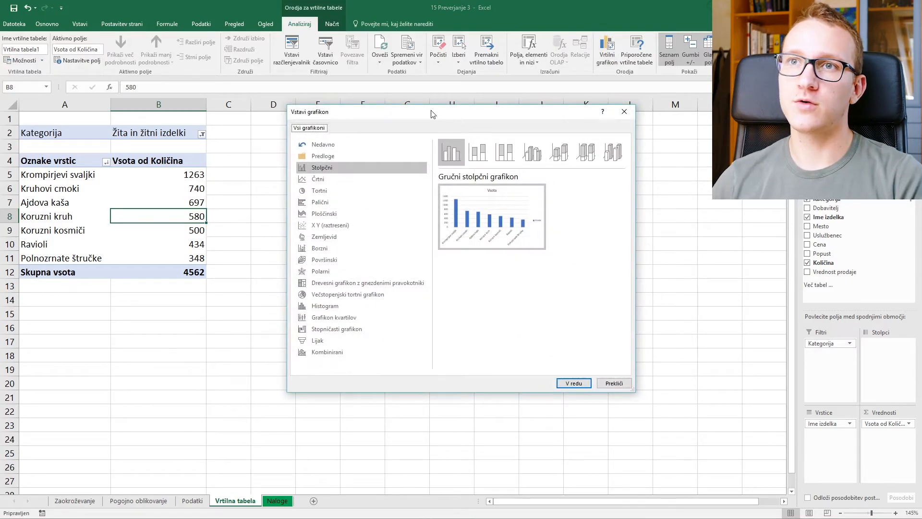
click(361, 192)
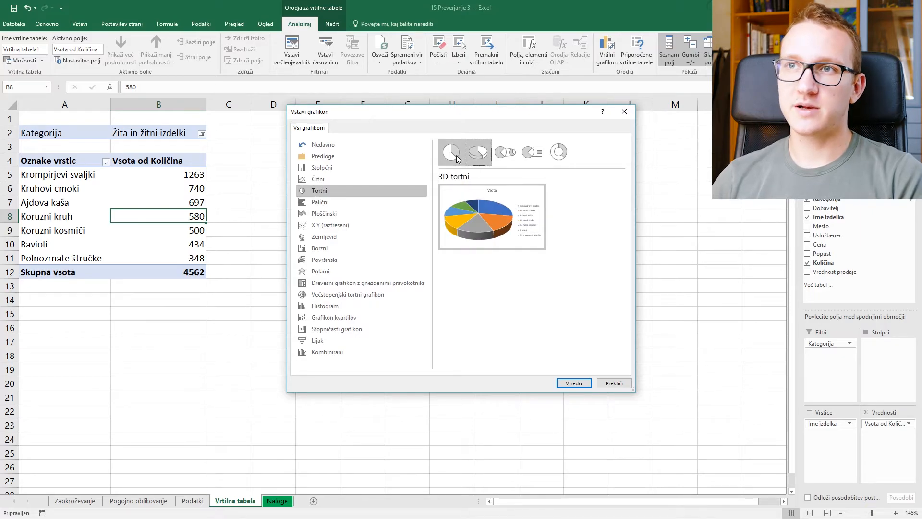
click(573, 383)
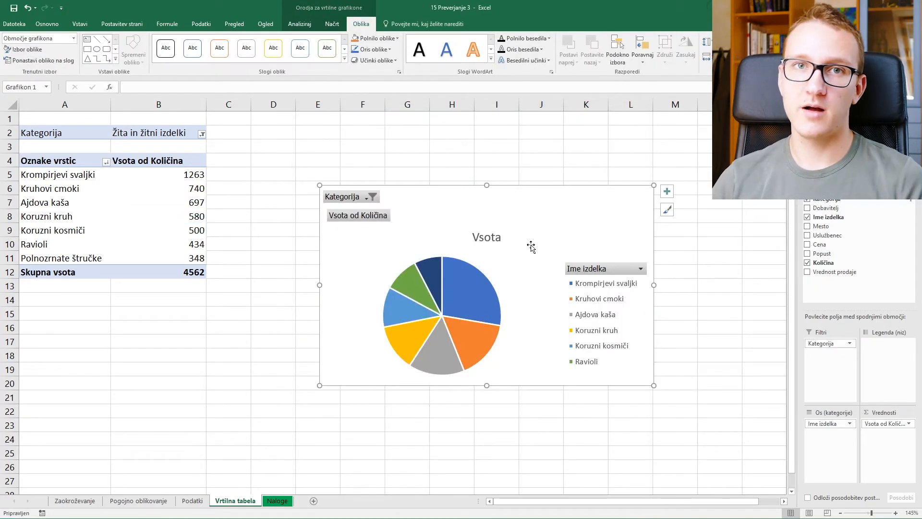
Change the pie chart's title to Žita in žitni izdelki and record 1 point for the chart task in O50 on the Naloge sheet.
click(485, 237)
double_click(485, 238)
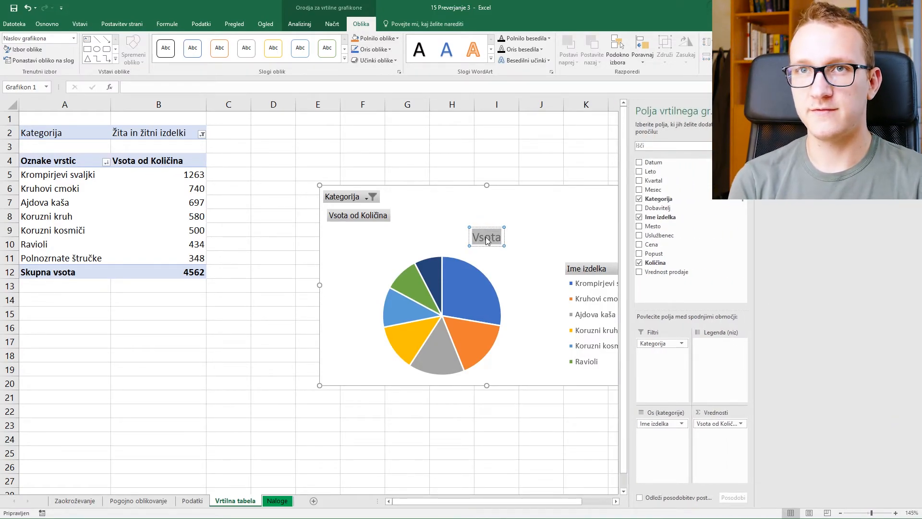
text(Žita in žitni izdelki)
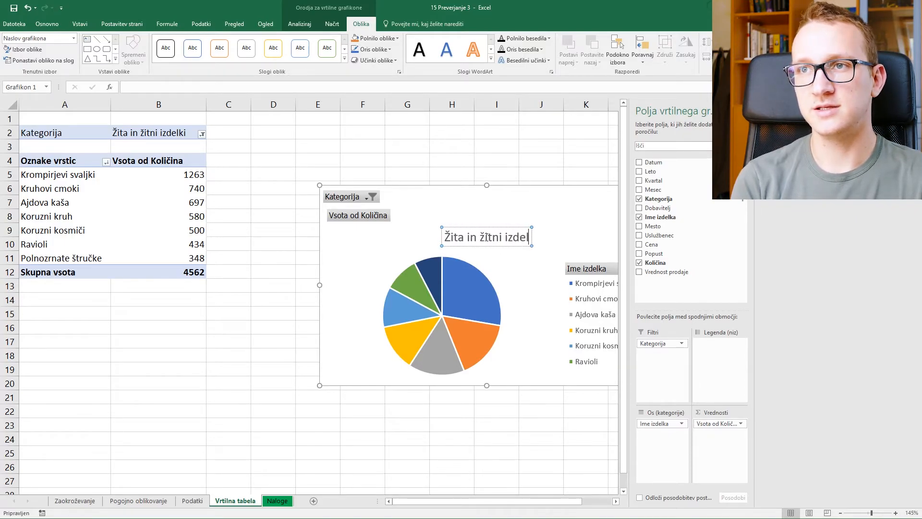
key(ctrl+Page_Down)
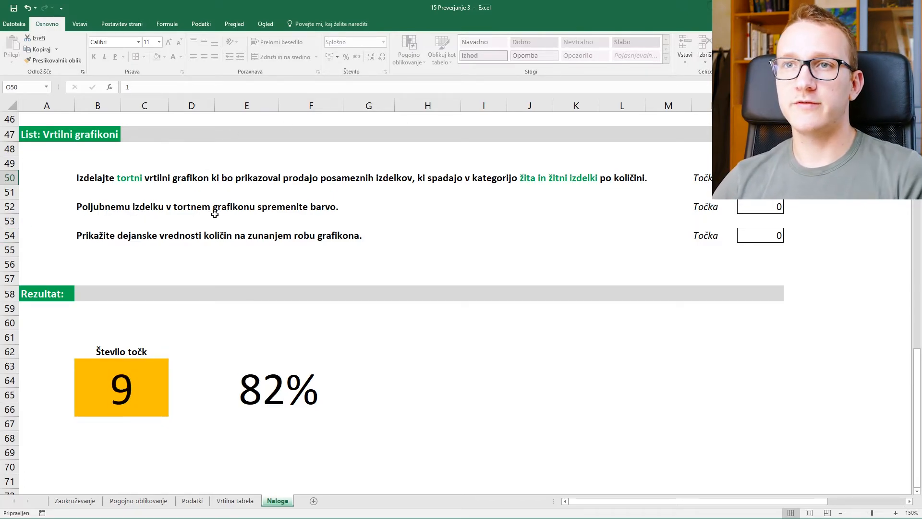
Change the fill colour of only the Krompirjevi svaljki slice to standard red in the pie chart on the Vrtilna tabela sheet.
click(235, 501)
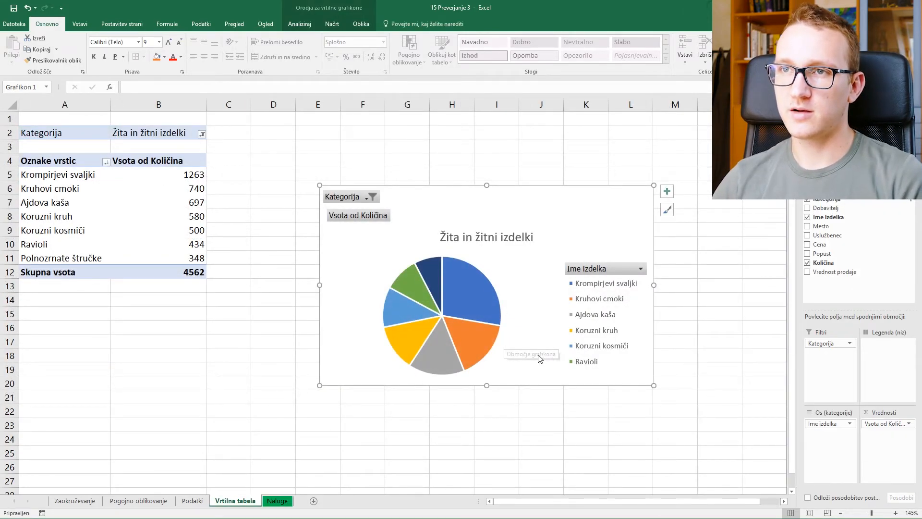
double_click(549, 315)
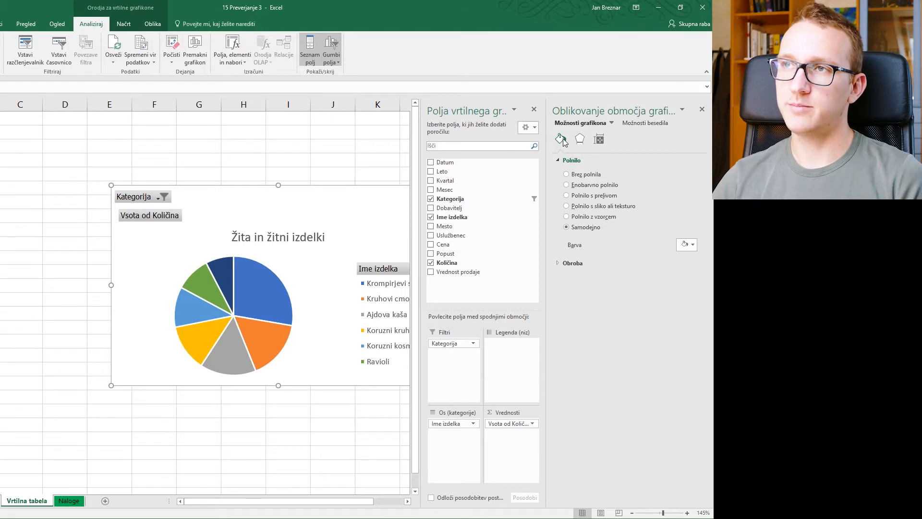
click(250, 298)
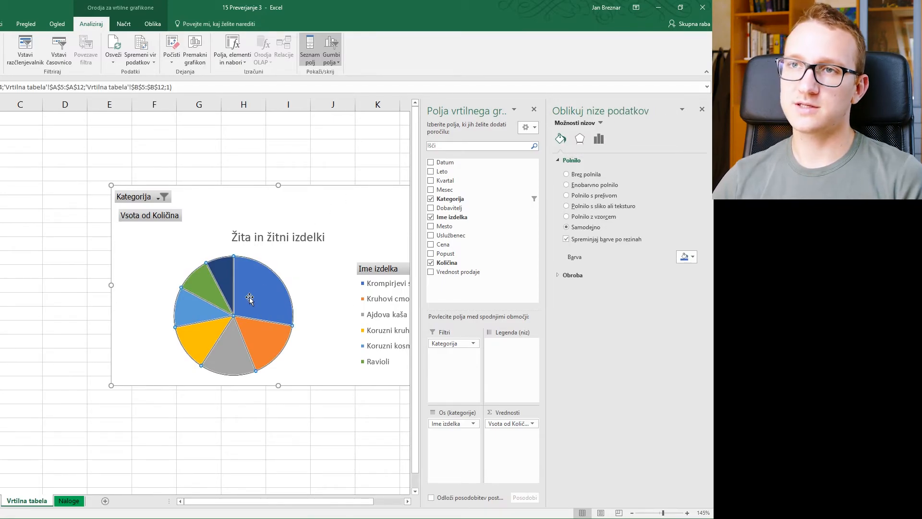
click(249, 297)
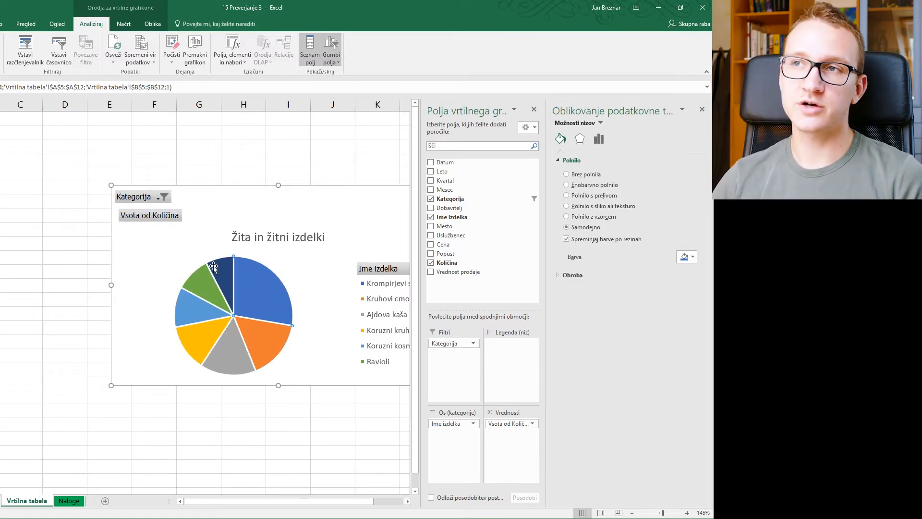
click(688, 258)
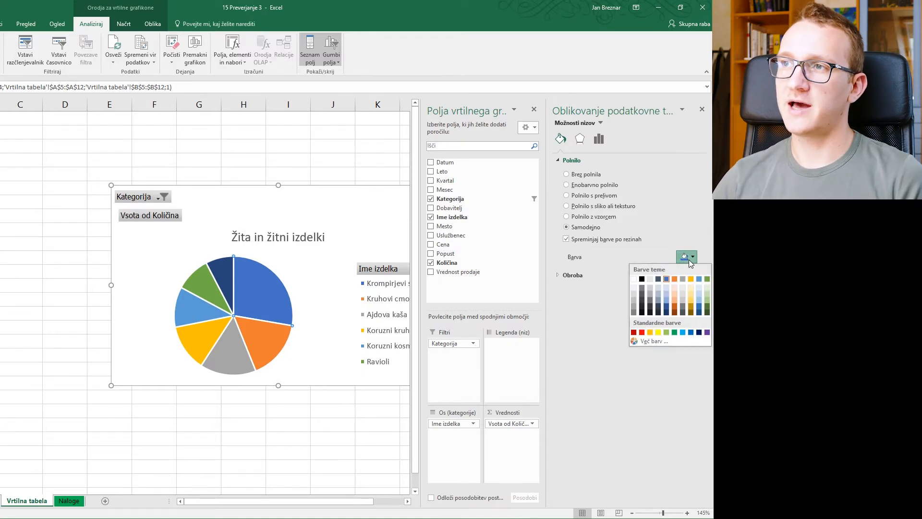
click(642, 333)
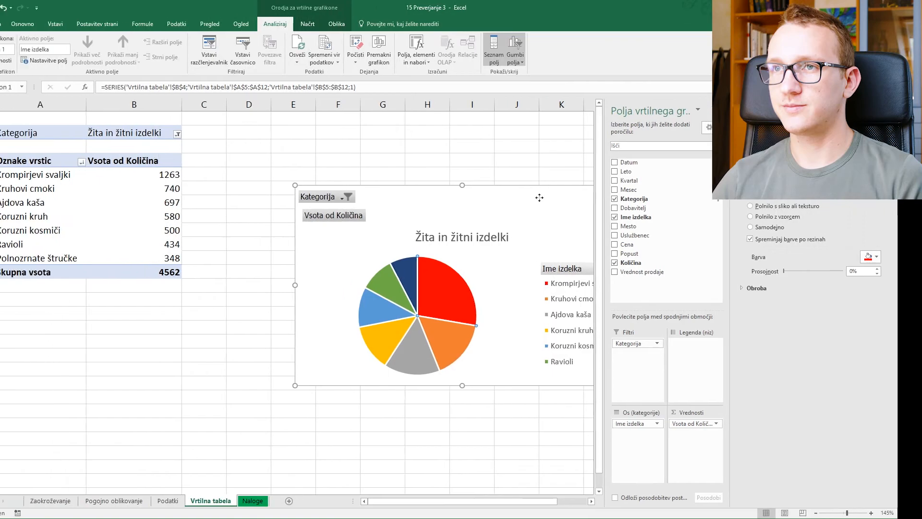
Record 1 point for the slice colour task in O52 on the Naloge sheet and add data labels at Zunanji rob to the pie chart.
key(ctrl+Page_Down)
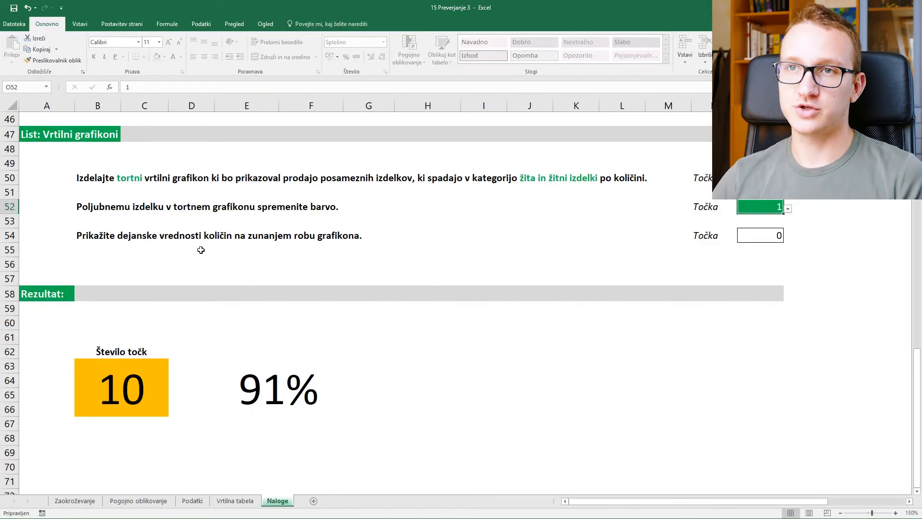
click(235, 501)
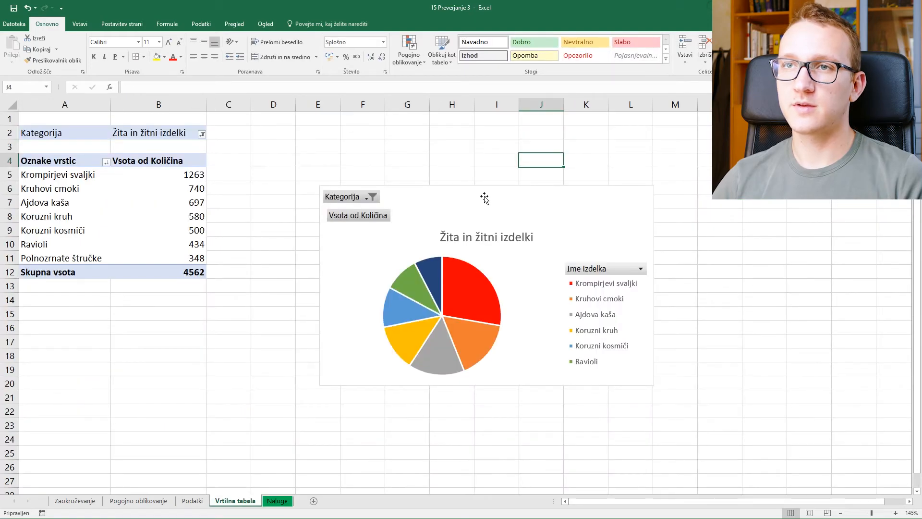
click(531, 212)
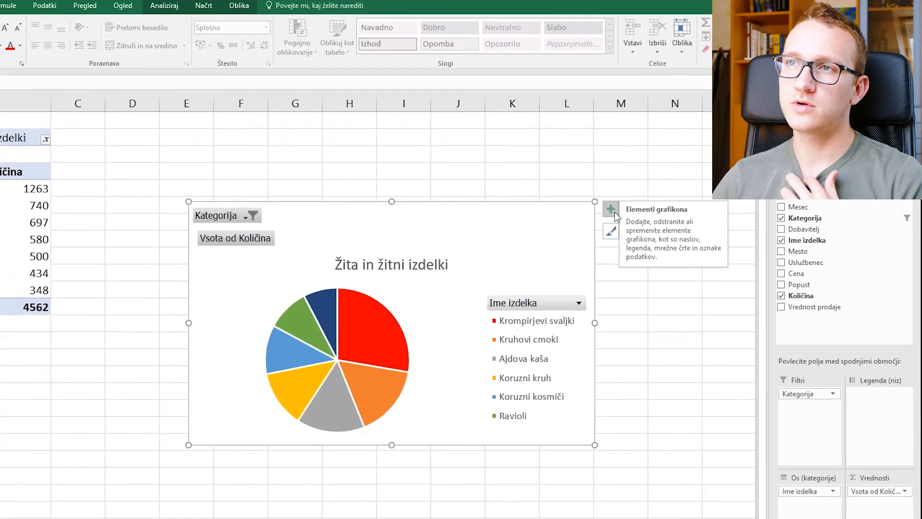
click(667, 191)
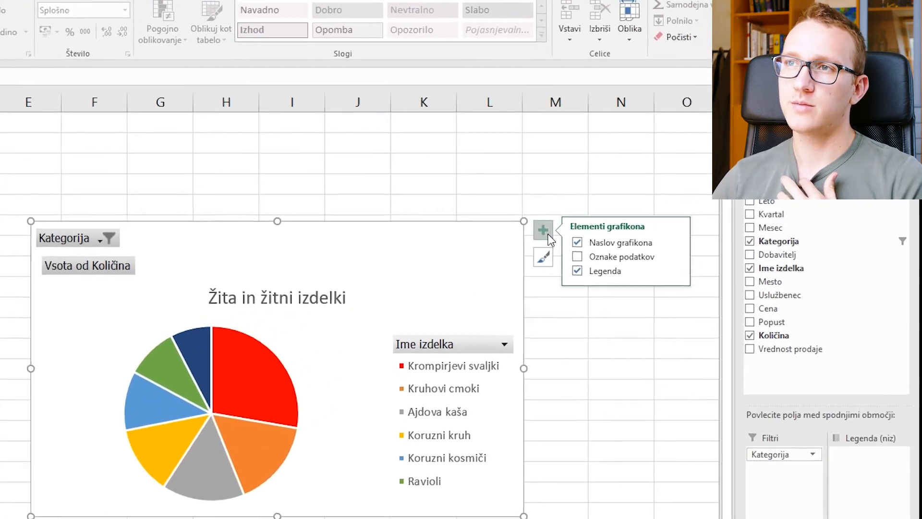
click(669, 258)
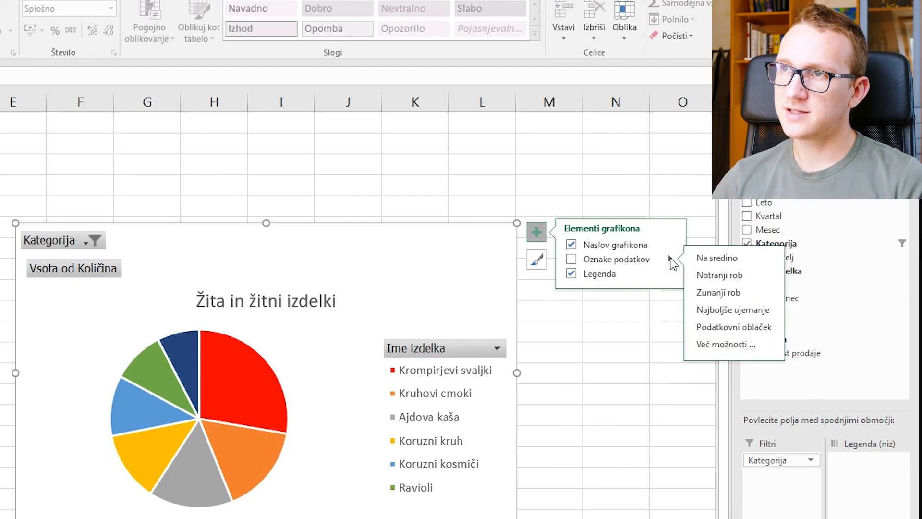
click(719, 291)
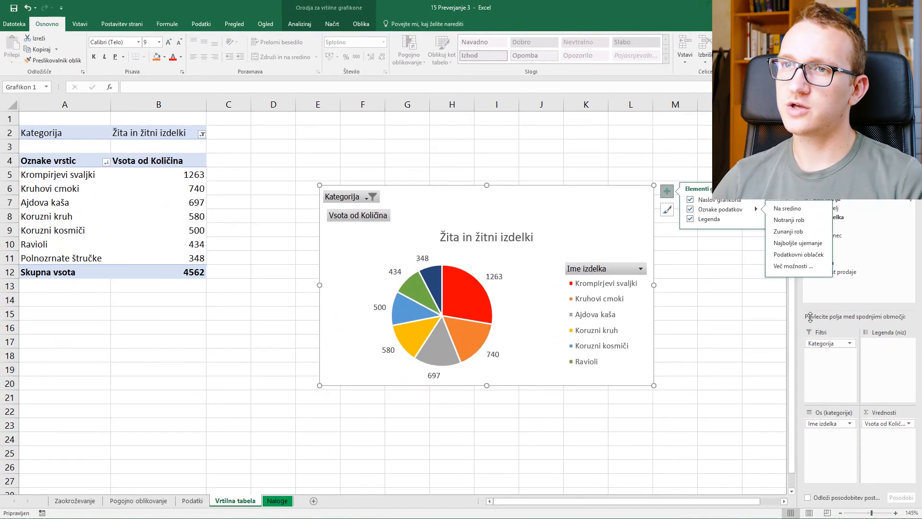
click(80, 512)
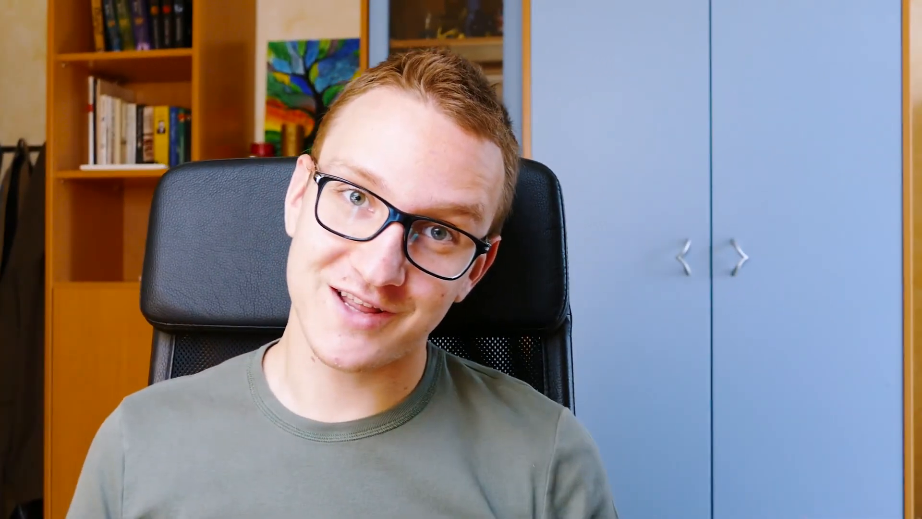